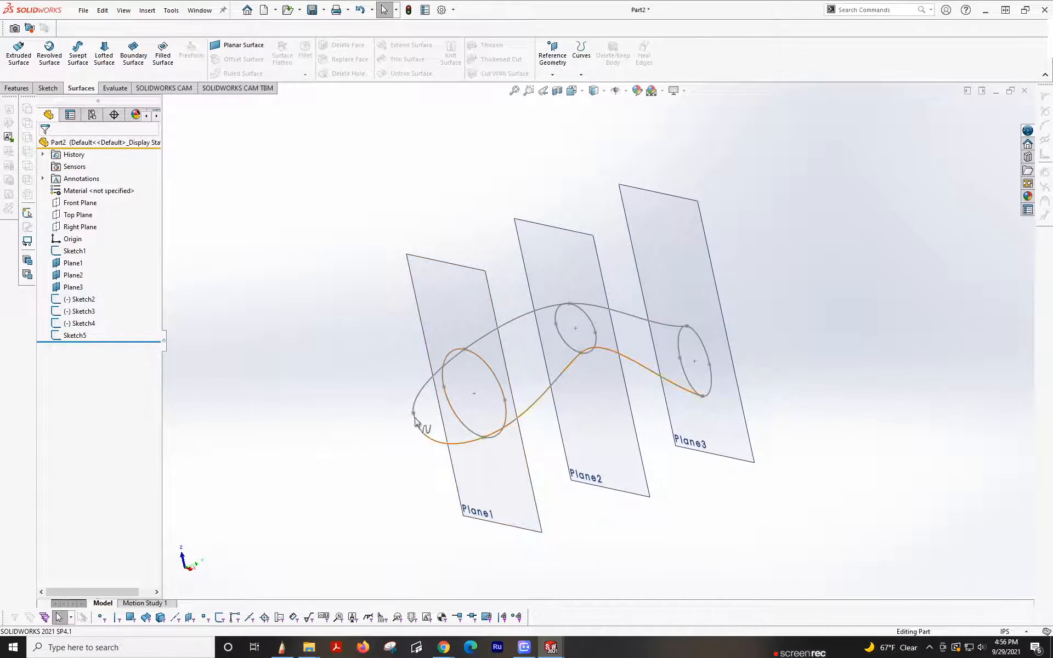
- Examine the three ellipse profiles and the side spline curves from several orientations, including how they lie relative to the Right Plane
left_click(572, 91)
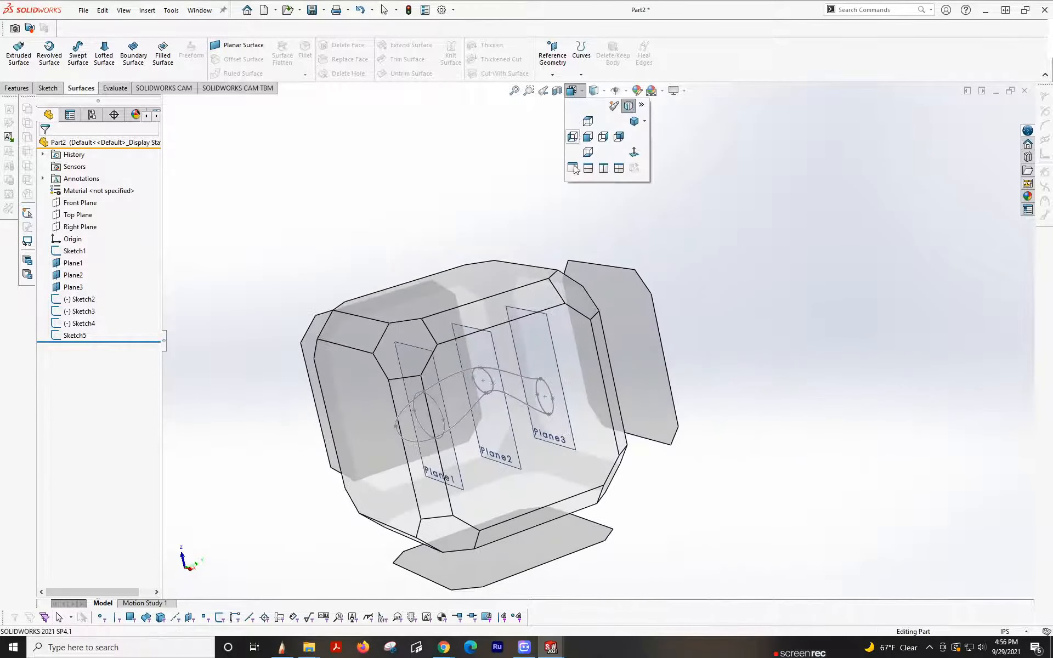
left_click(588, 122)
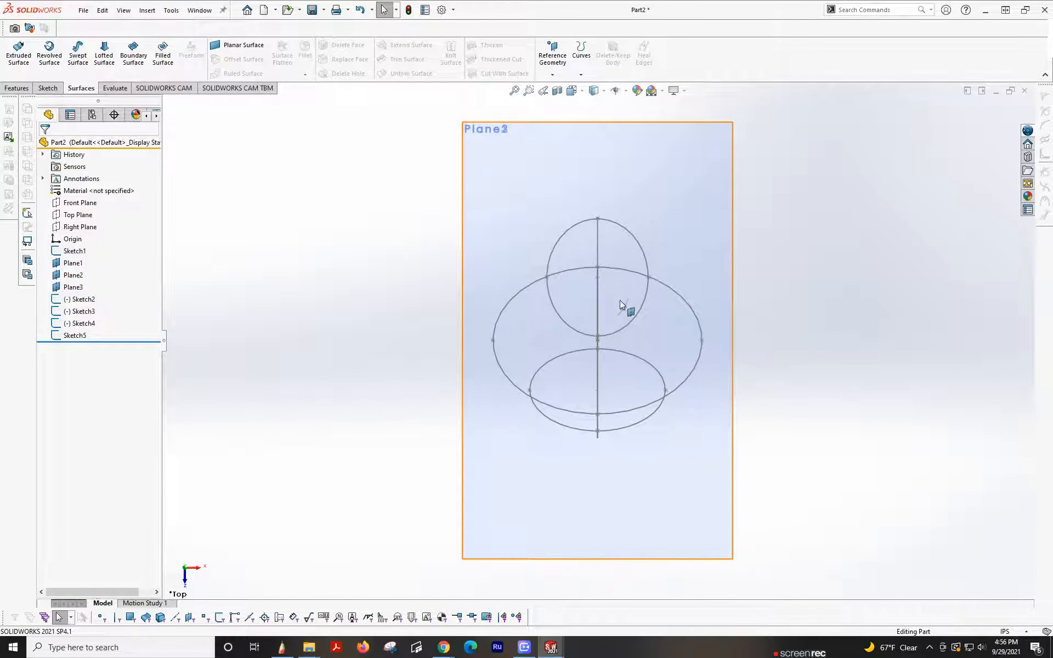
left_click(571, 94)
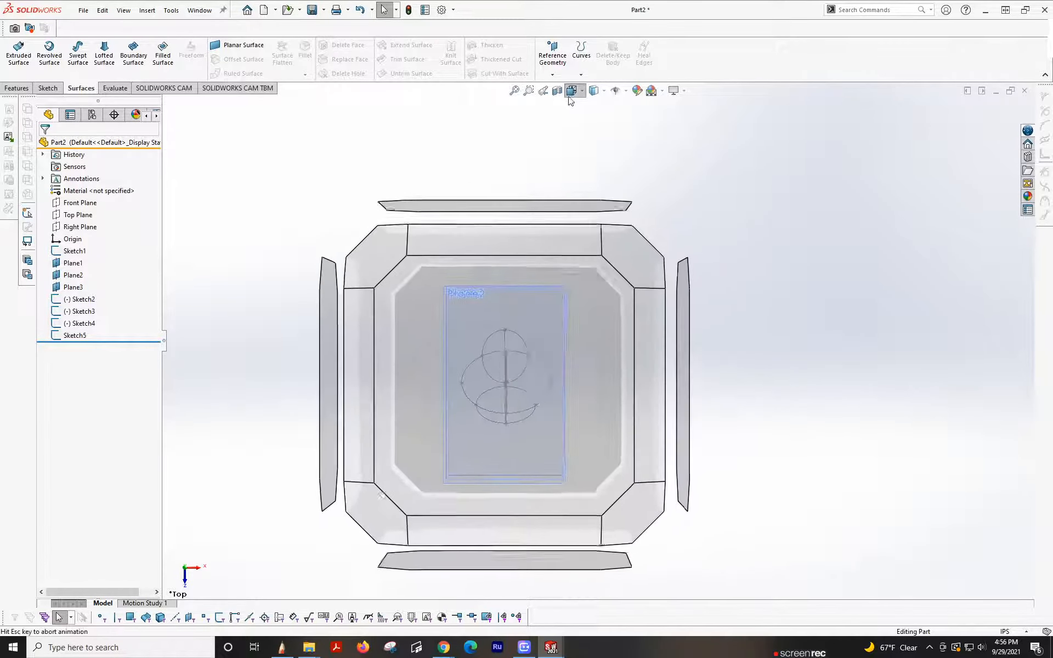
left_click(500, 570)
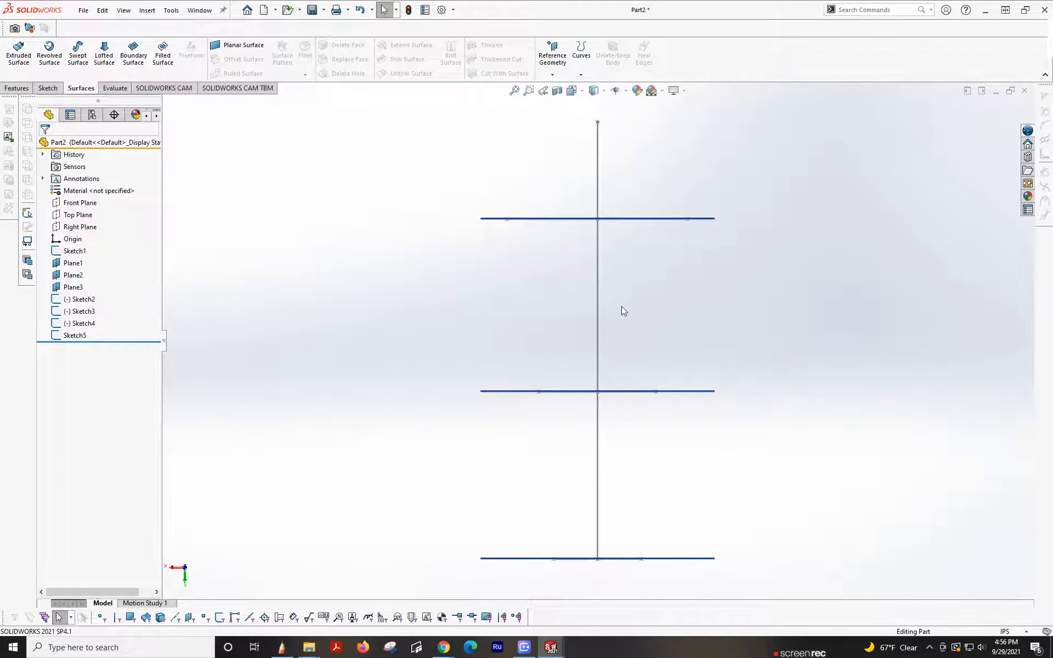
mouse_move(624, 311)
middle_mouse_down()
mouse_move(533, 310)
mouse_move(557, 275)
middle_mouse_up()
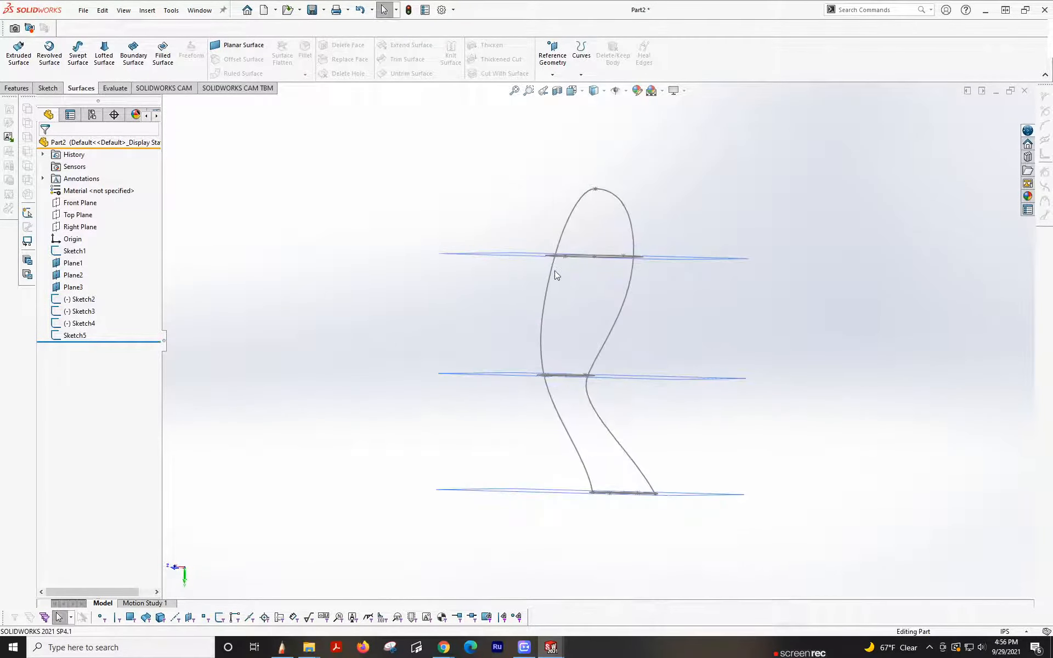
mouse_move(620, 317)
middle_mouse_down()
mouse_move(618, 308)
mouse_move(702, 316)
mouse_move(659, 285)
mouse_move(640, 322)
middle_mouse_up()
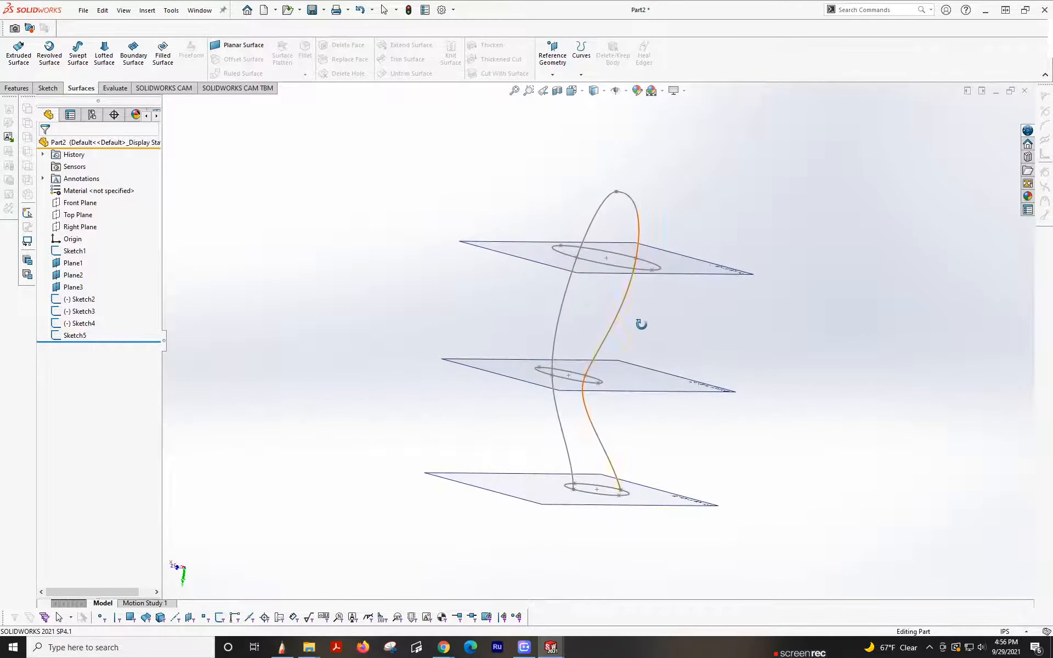
key("Escape")
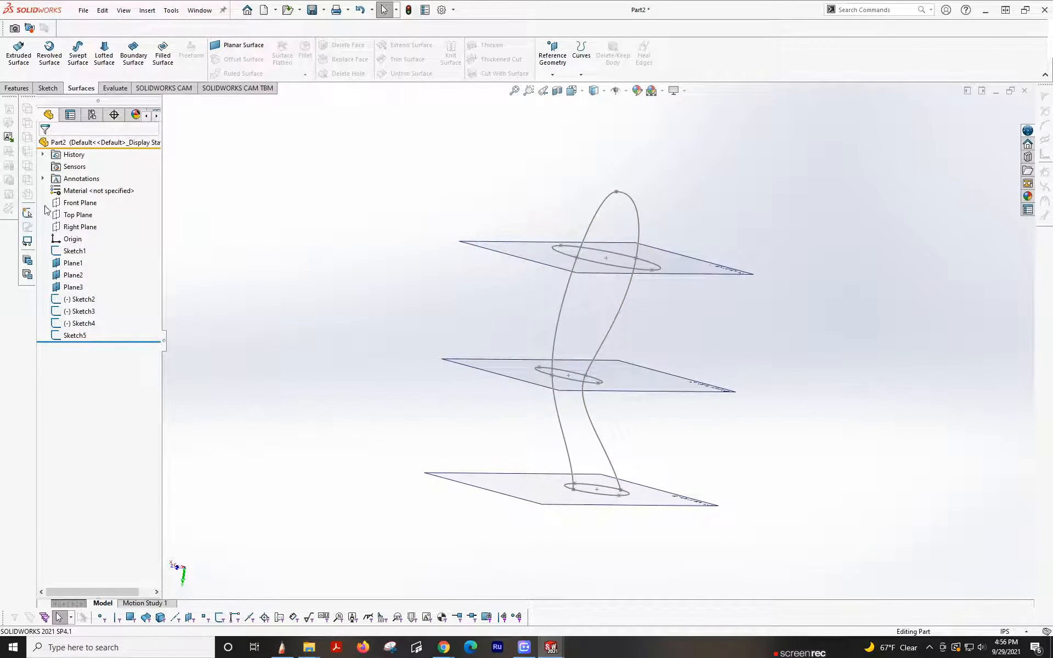
left_click(76, 232)
middle_click_drag(472, 332, 595, 339)
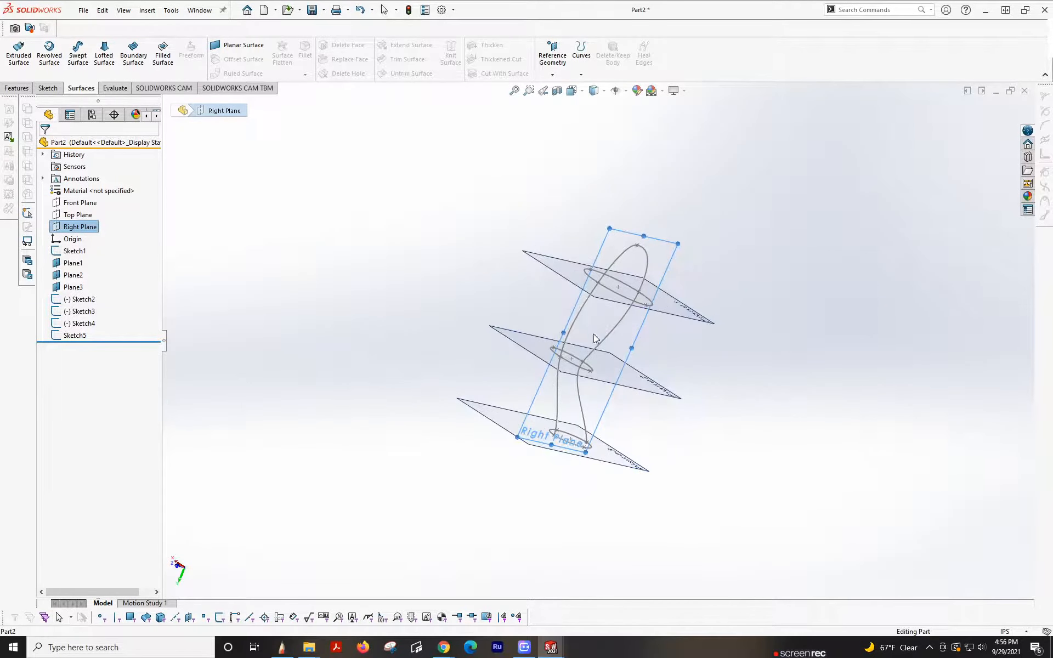
scroll(656, 281, "down", 3)
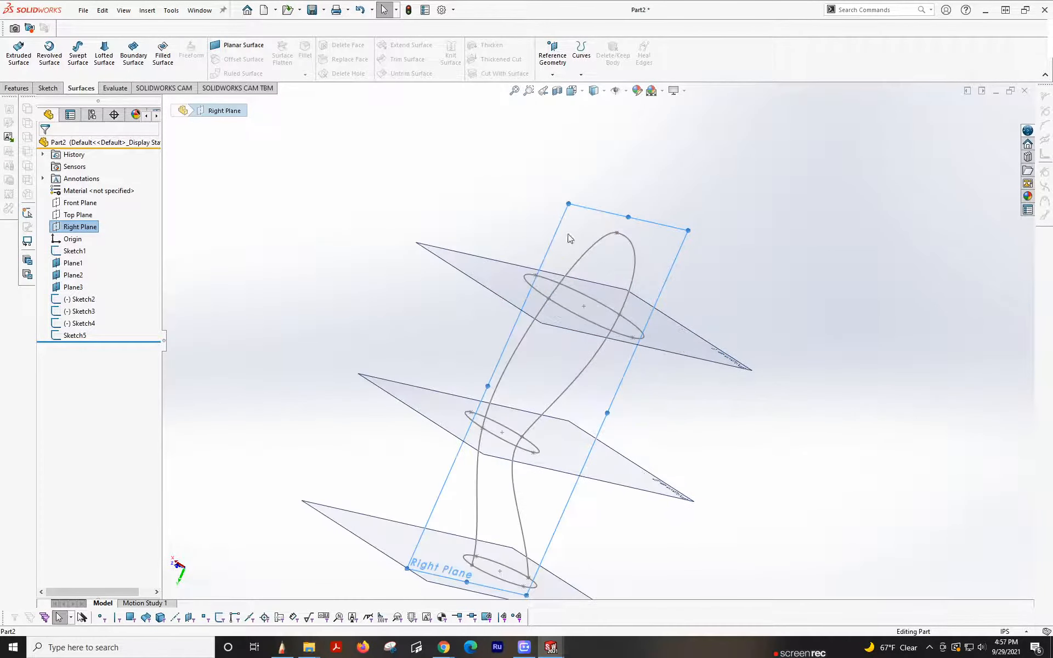
left_click(367, 276)
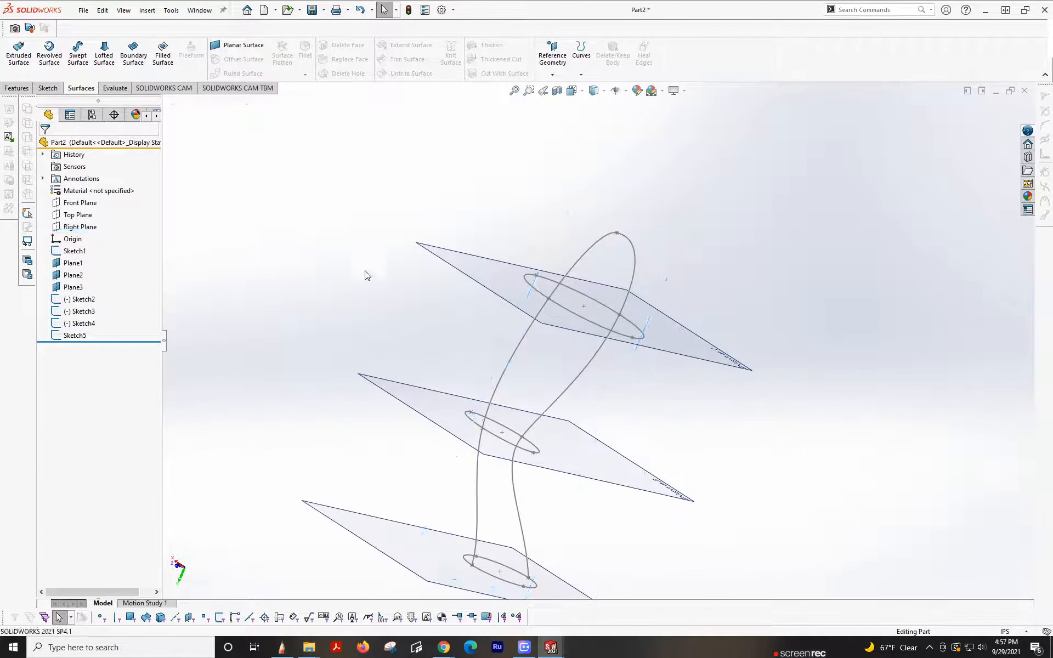
- Open Sketch5 for editing and inspect the horizontal relation on the spline handle at the origin
left_click(604, 242)
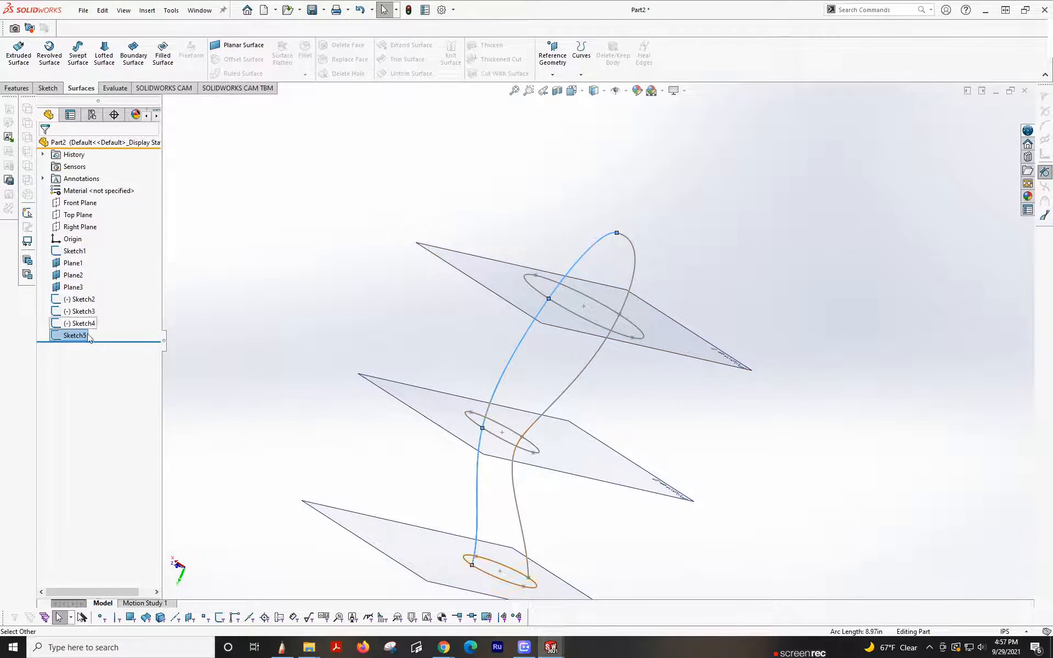
right_click(66, 338)
left_click(74, 304)
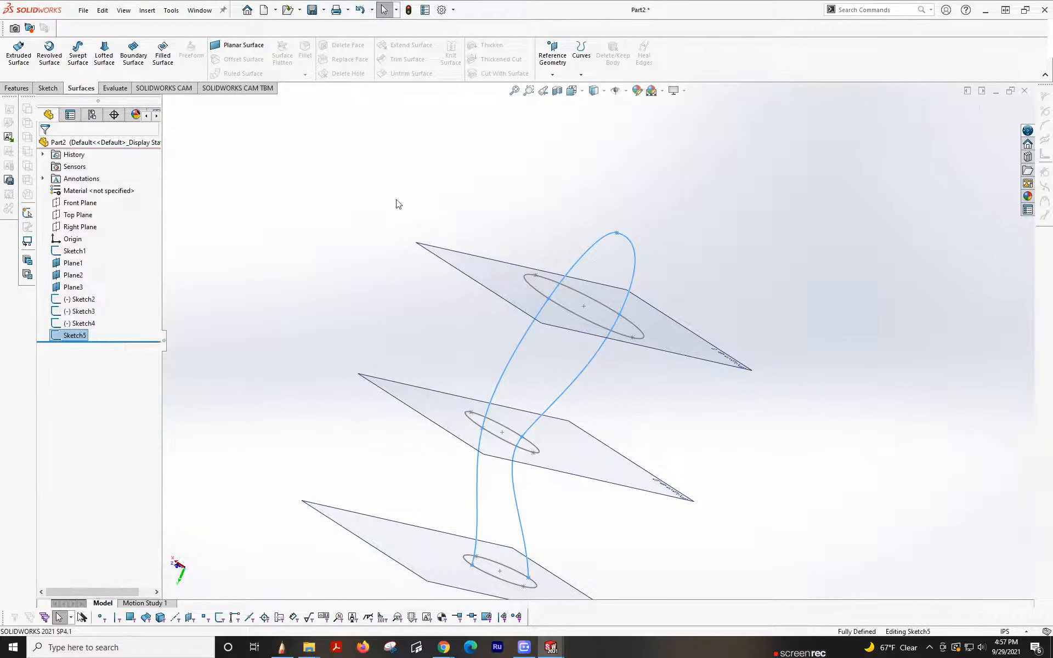
scroll(570, 227, "down", 3)
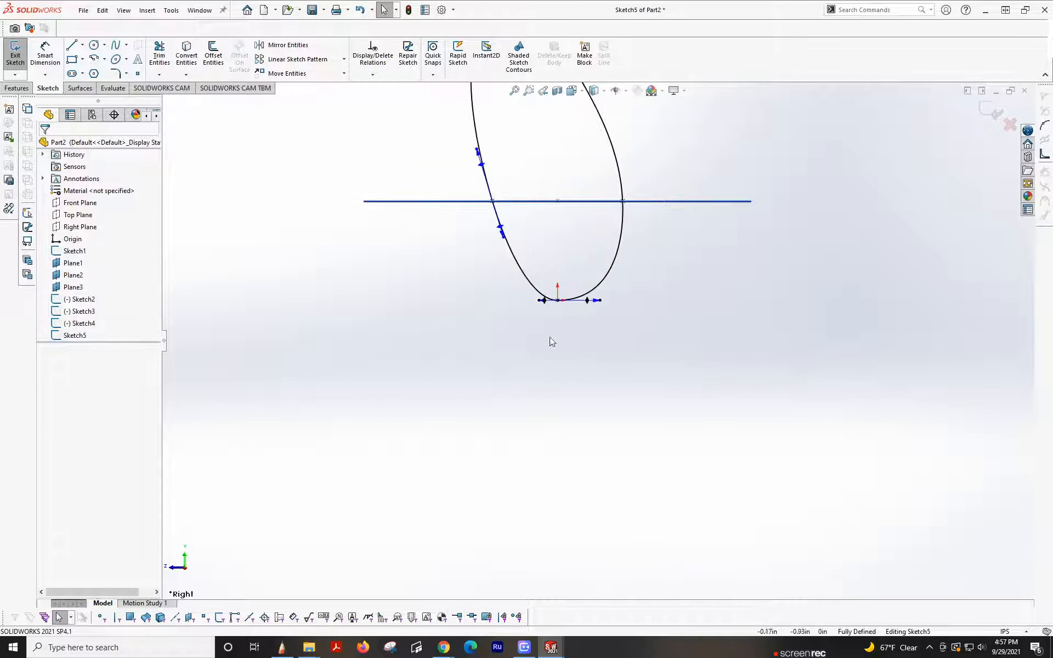
left_click(539, 301)
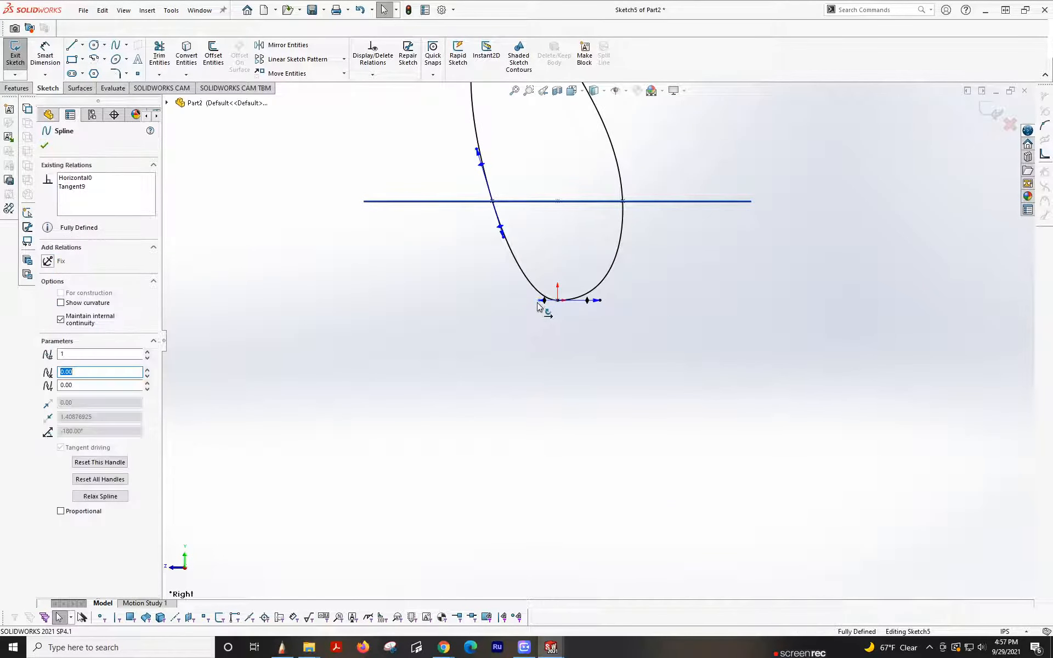
left_click(77, 178)
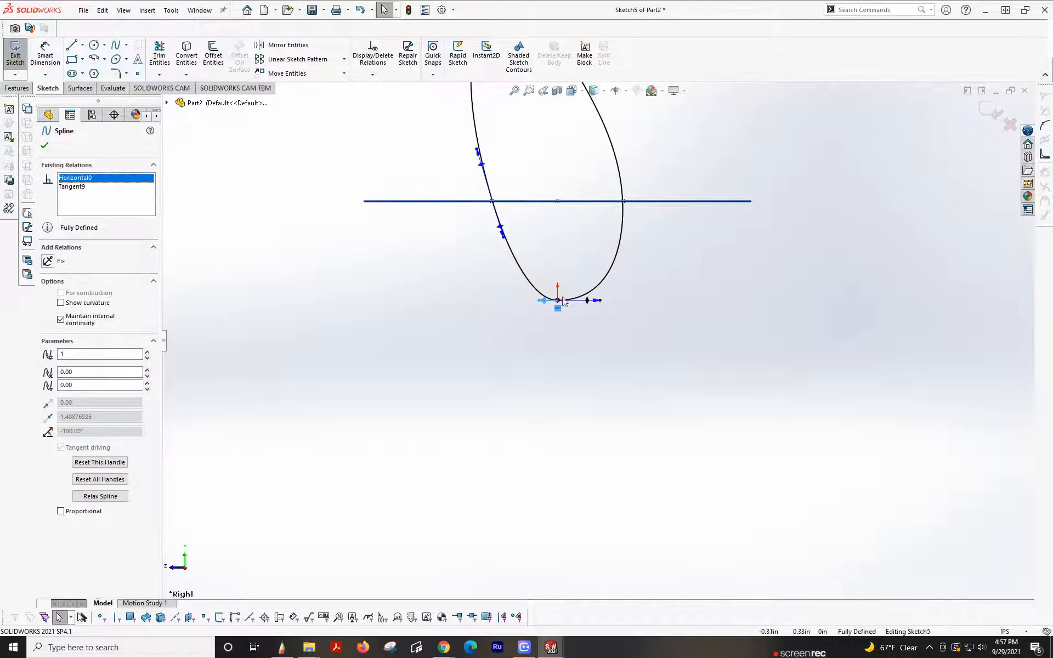
- Inspect how the sketch's two splines run from the origin through the ellipses, and exit the sketch
left_click(622, 220)
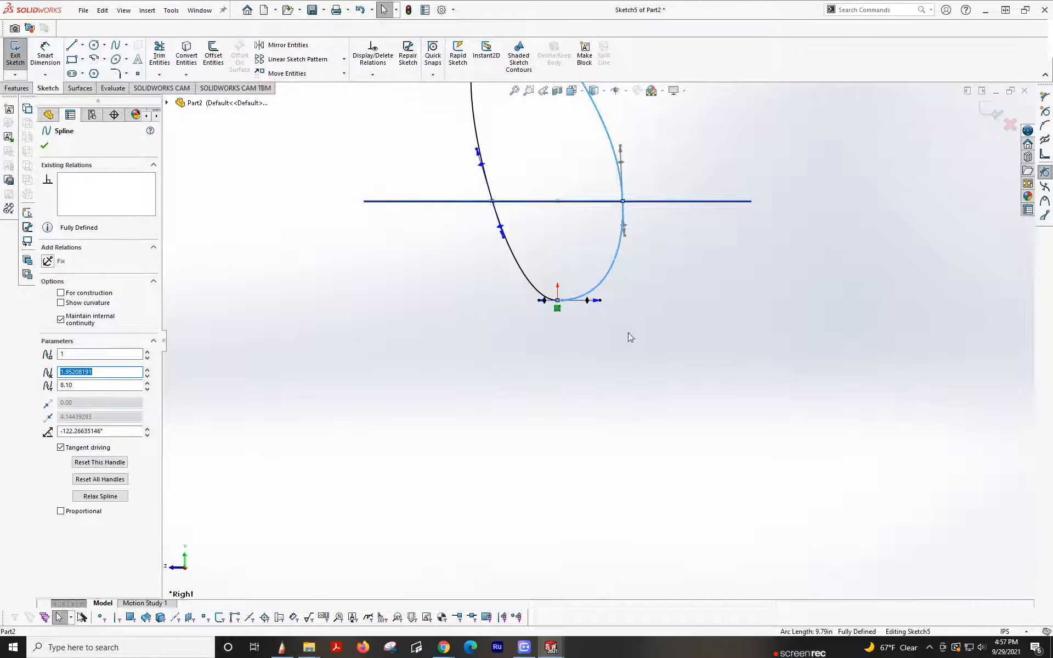
scroll(630, 335, "up", 6)
scroll(633, 274, "down", 2)
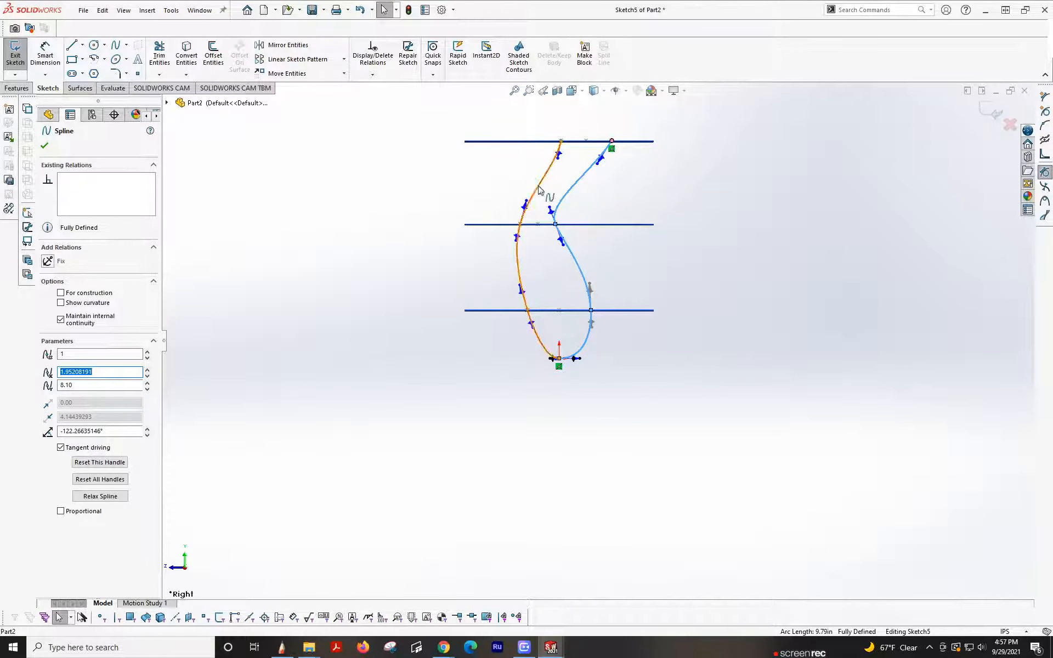
left_click(543, 176)
left_click(560, 201)
mouse_move(573, 274)
middle_mouse_down()
mouse_move(578, 291)
mouse_move(680, 237)
mouse_move(620, 231)
mouse_move(618, 253)
mouse_move(673, 255)
mouse_move(638, 281)
middle_mouse_up()
scroll(609, 239, "up", 2)
scroll(604, 236, "down", 4)
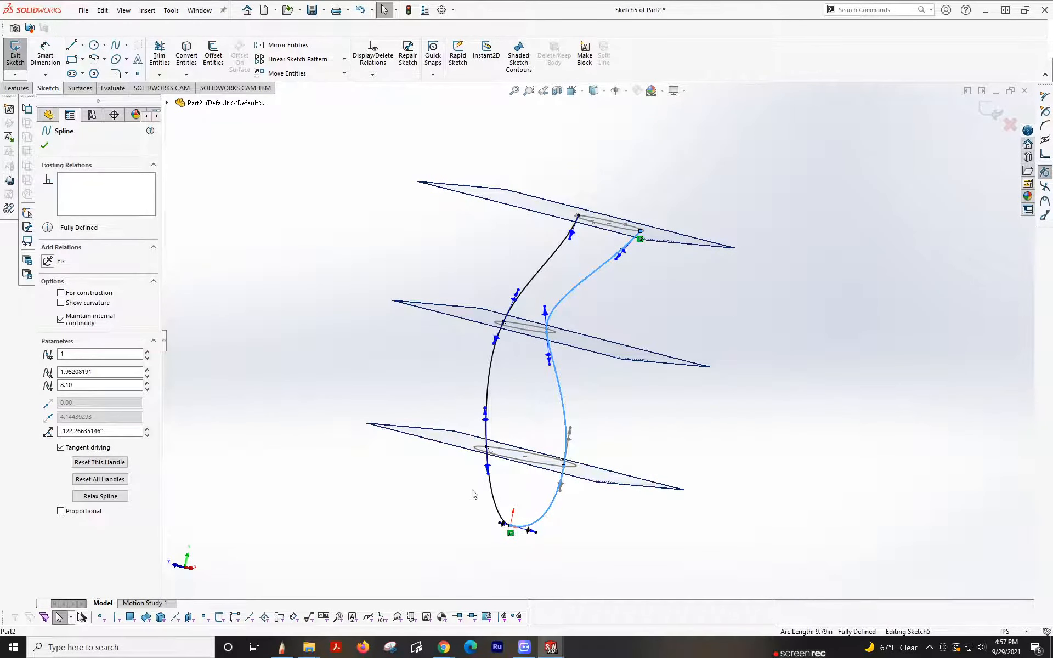
left_click(985, 112)
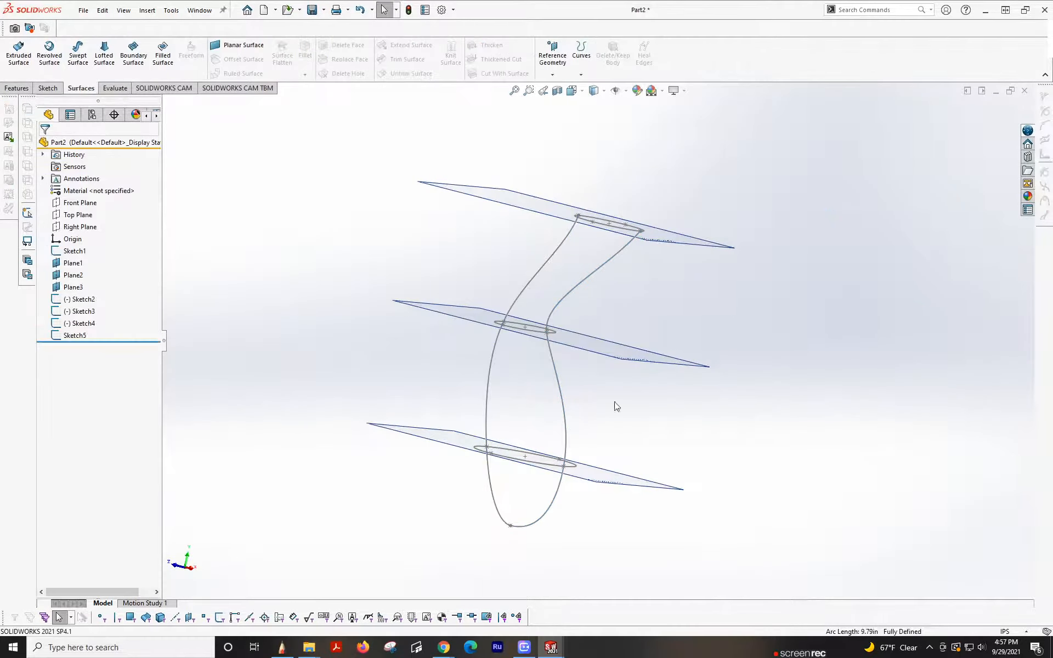
- Hide Plane1, Plane2 and Plane3 so only the sketch curves are displayed
middle_click_drag(588, 437, 609, 404)
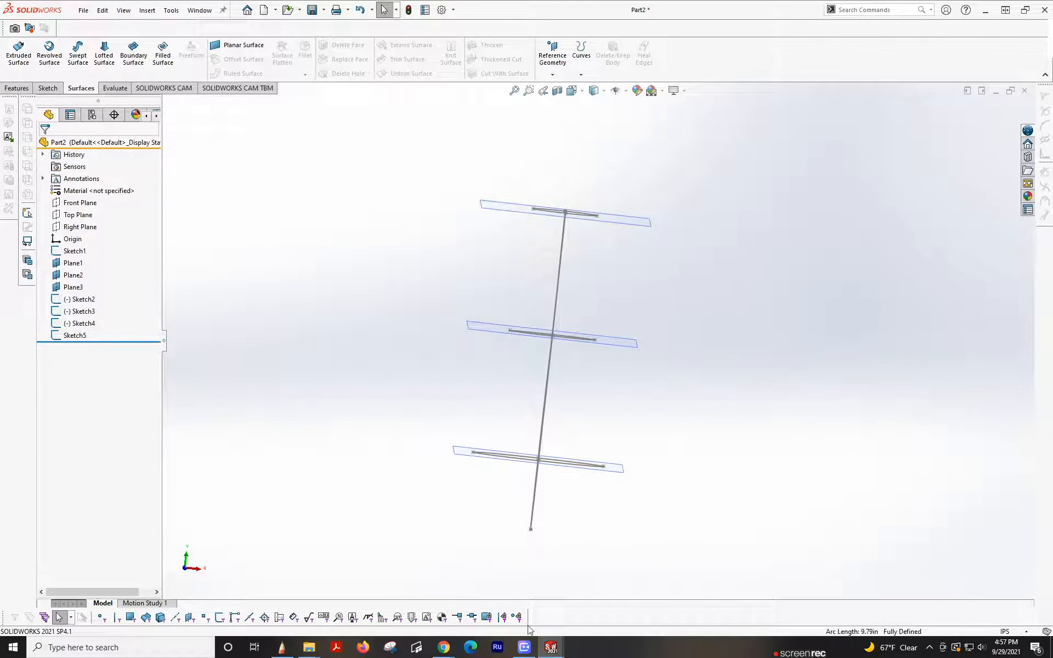
middle_click_drag(616, 381, 495, 227)
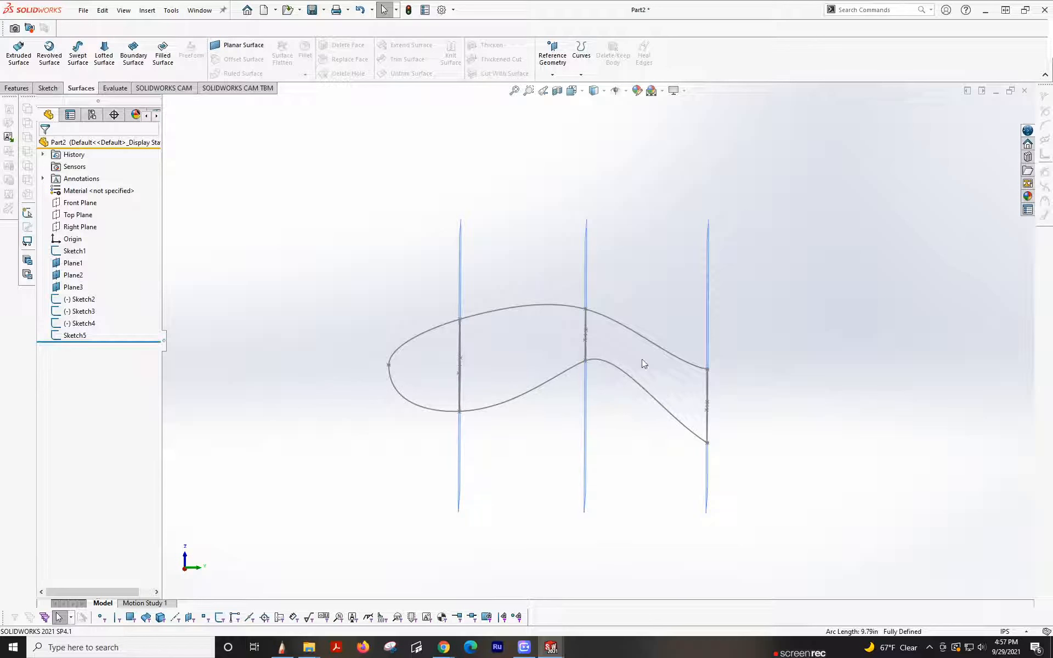
middle_click_drag(740, 420, 628, 456)
left_click(519, 503)
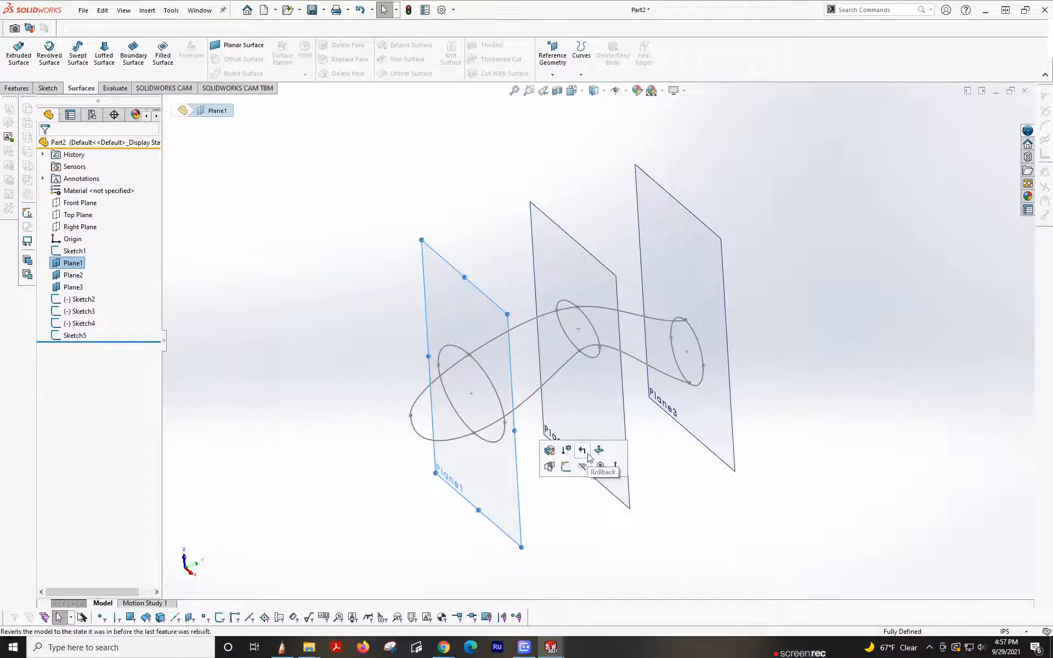
left_click(587, 475)
left_click(617, 448)
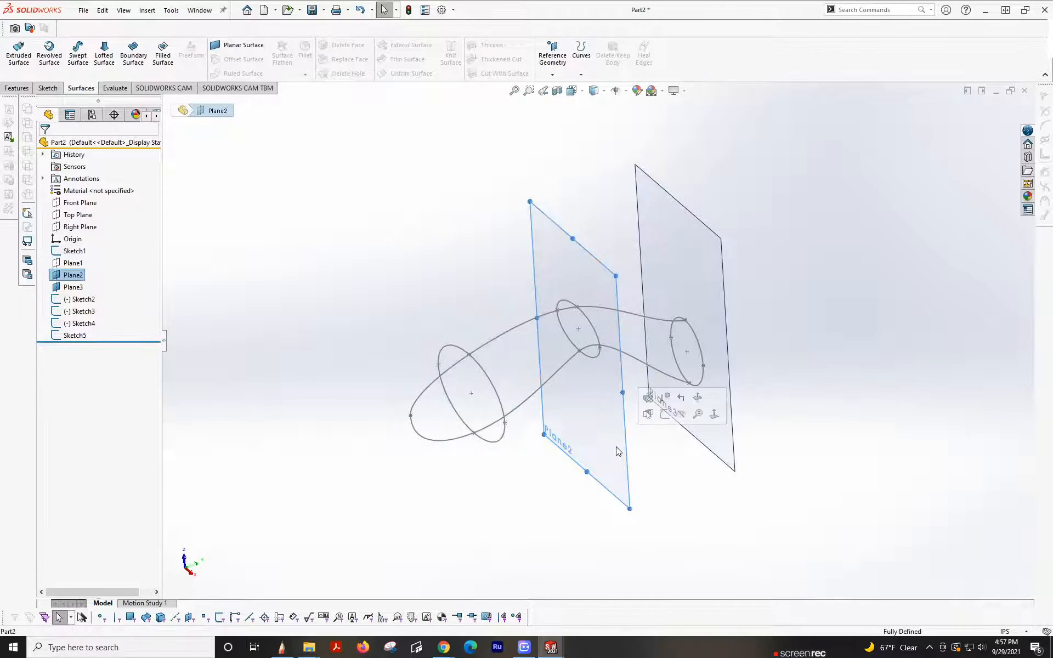
left_click(680, 412)
left_click(733, 388)
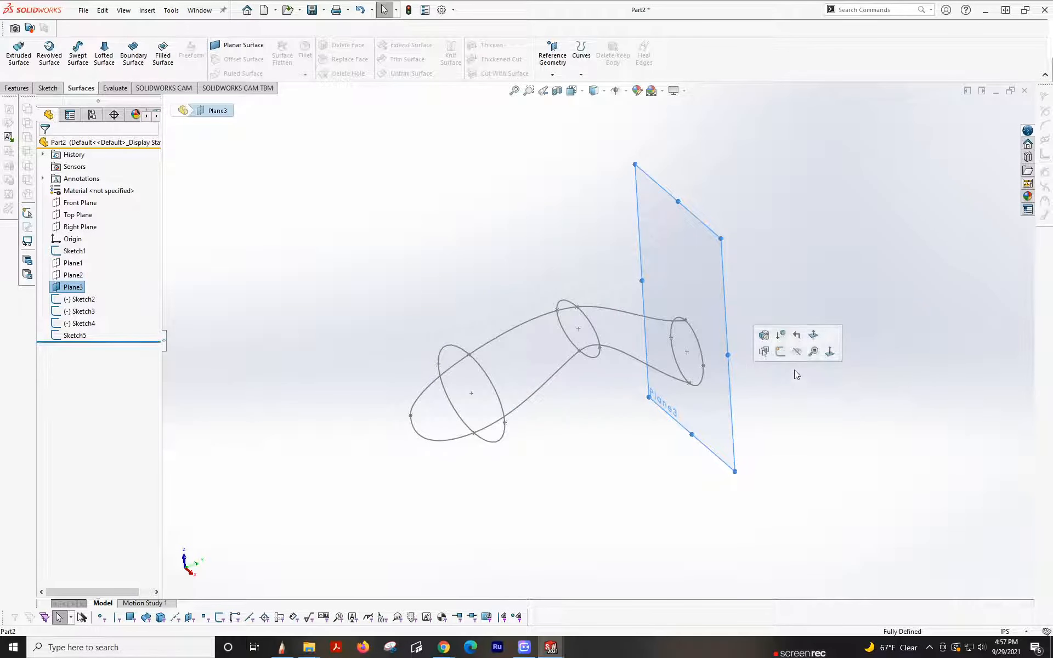
left_click(798, 351)
scroll(634, 357, "up", 2)
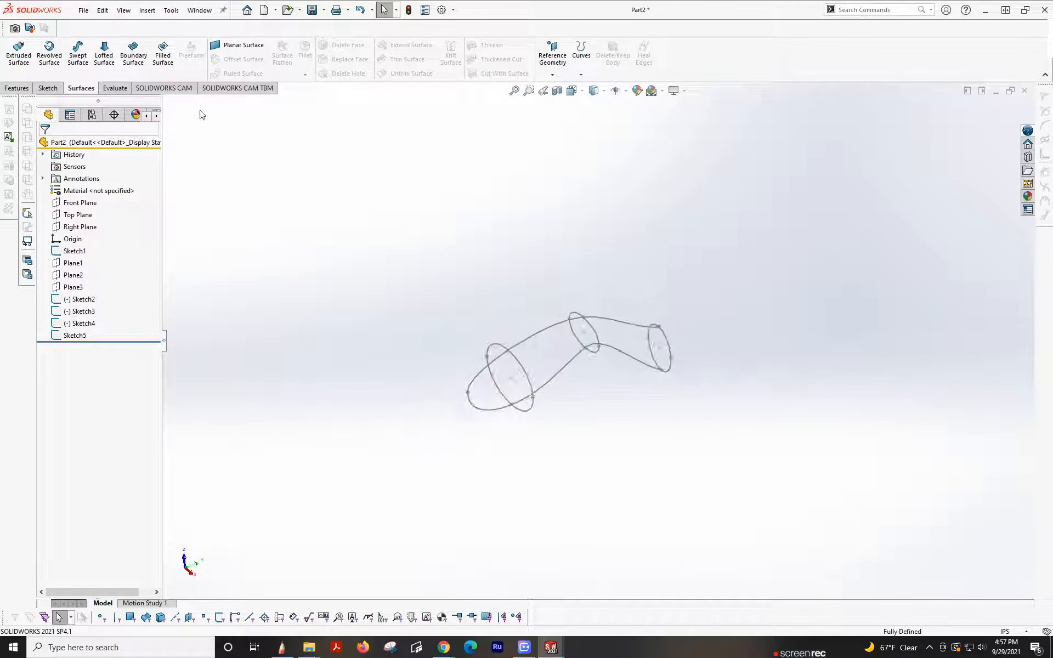
- Start a new 3D sketch
left_click(48, 89)
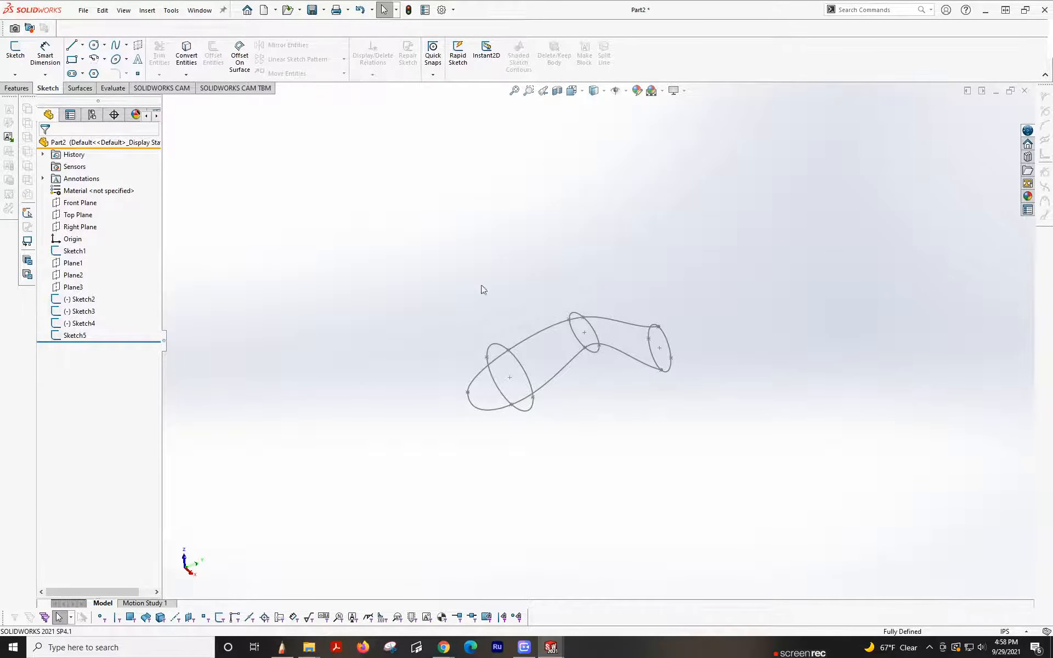
left_click(14, 75)
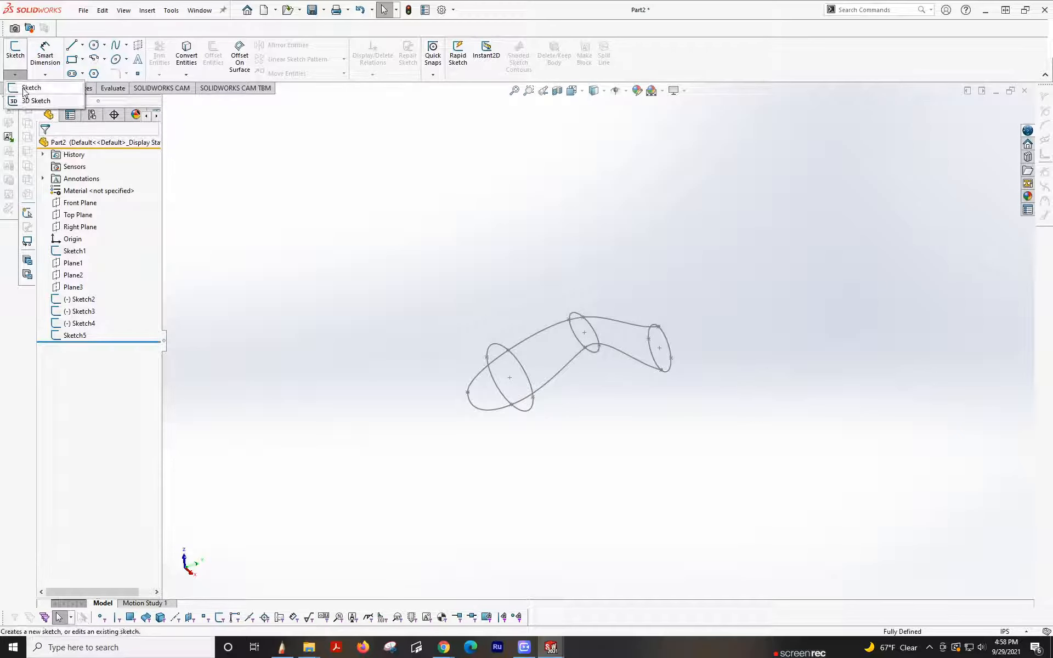
left_click(433, 75)
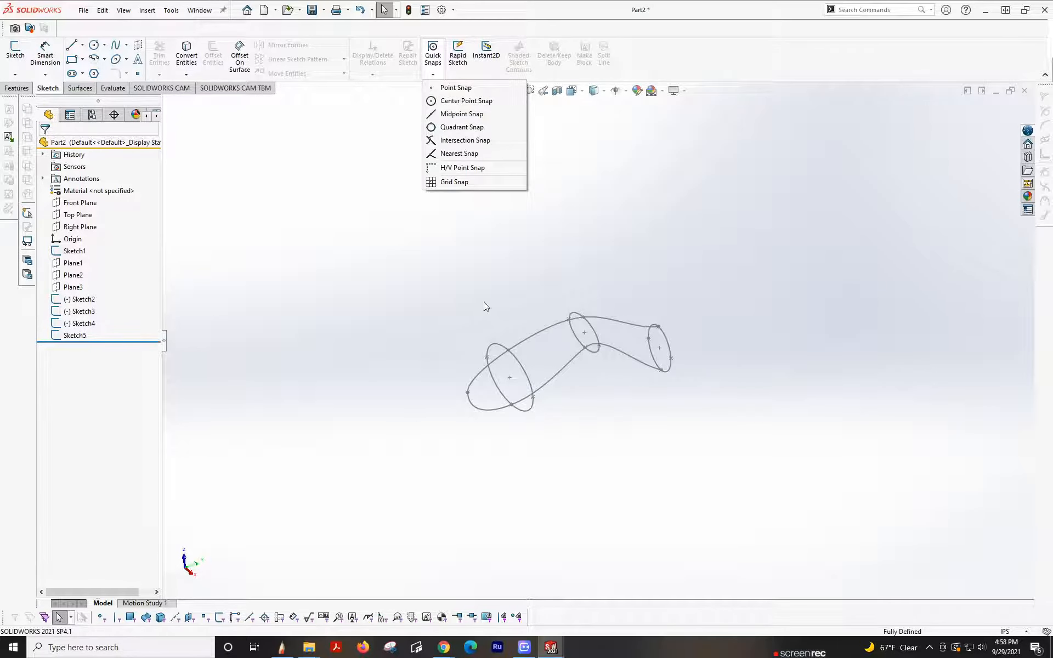
left_click(124, 46)
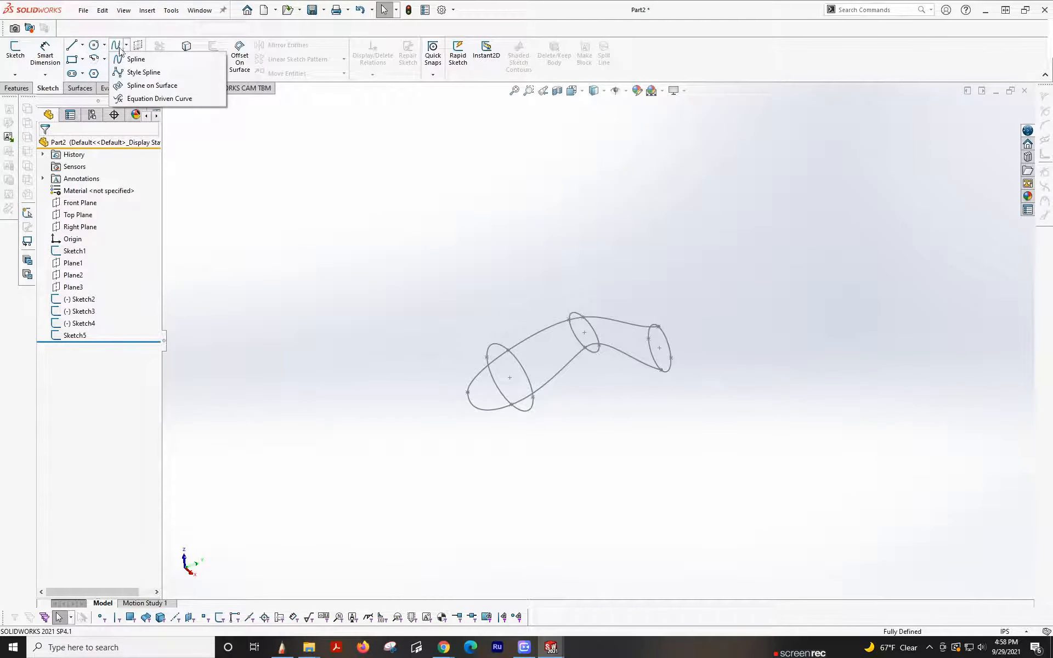
left_click(15, 74)
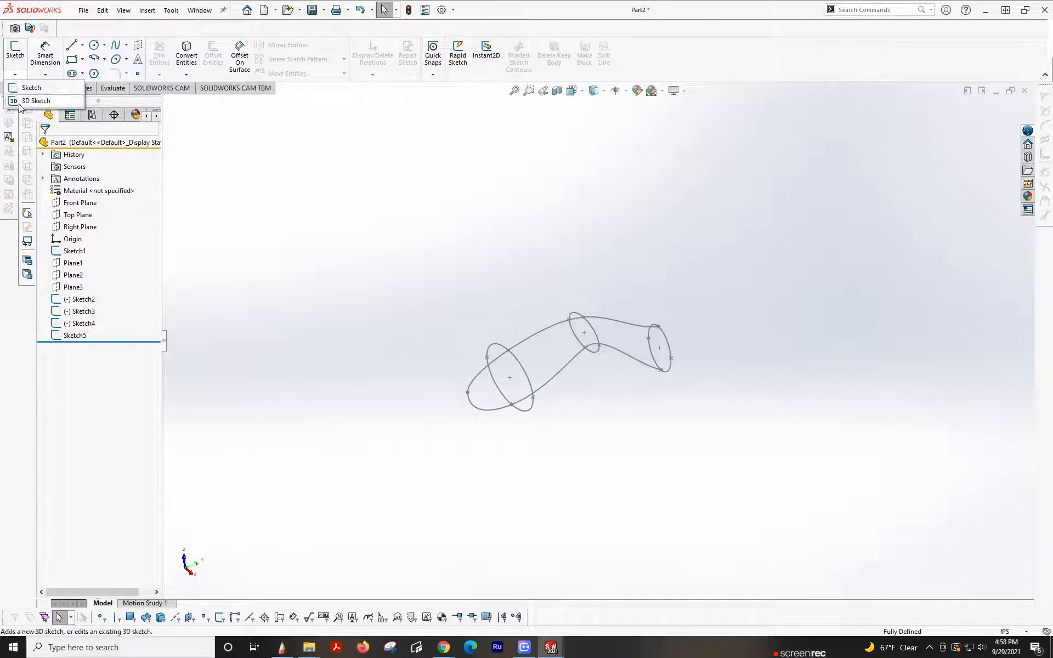
left_click(36, 101)
- Draw a 3D spline from the origin through the side points on the same side of all three ellipses, ending at the farthest ellipse
left_click(115, 45)
scroll(471, 407, "down", 4)
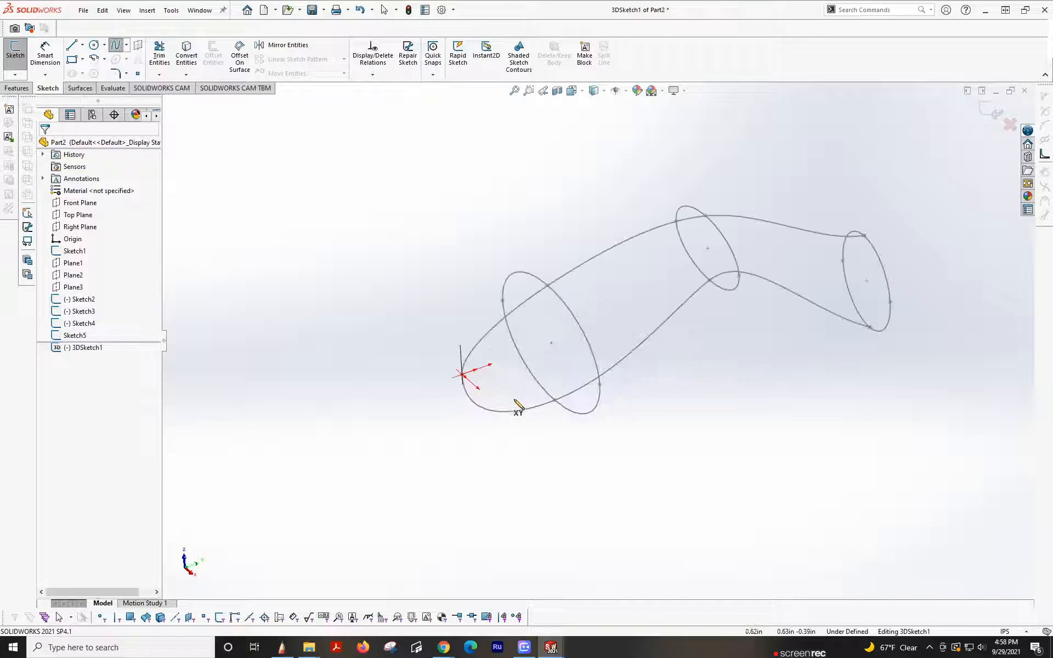
left_click(463, 375)
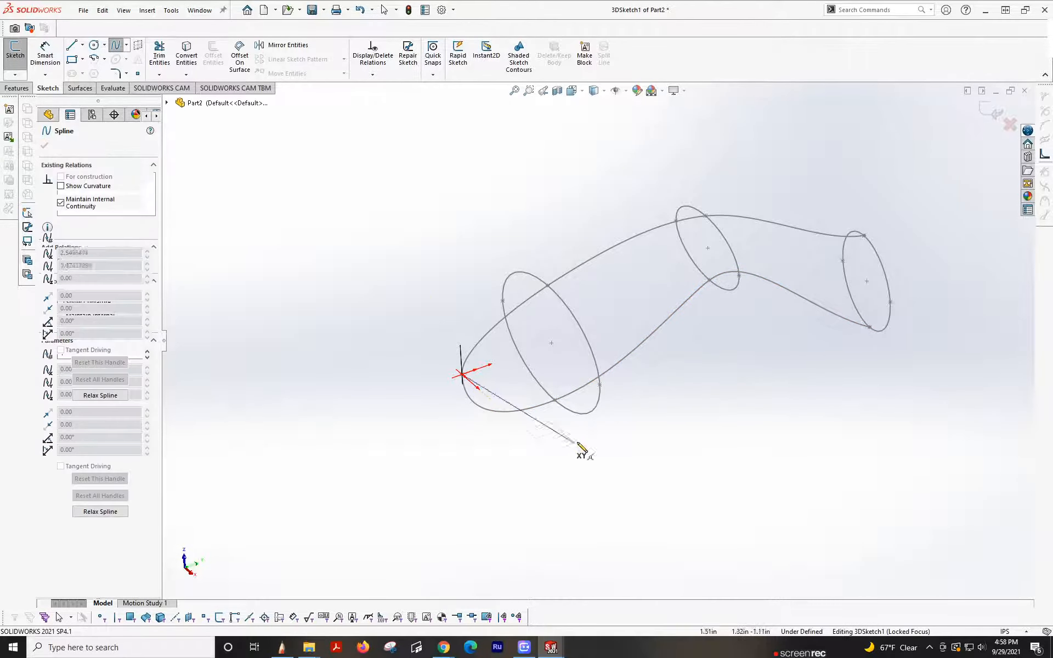
left_click(600, 385)
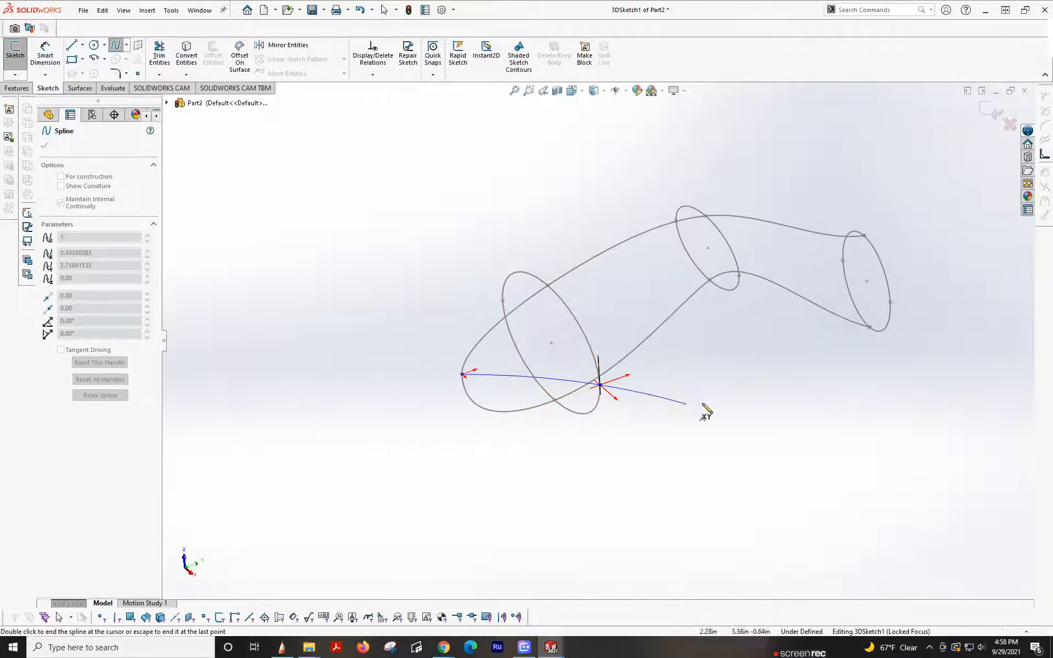
left_click(740, 276)
left_click(890, 301)
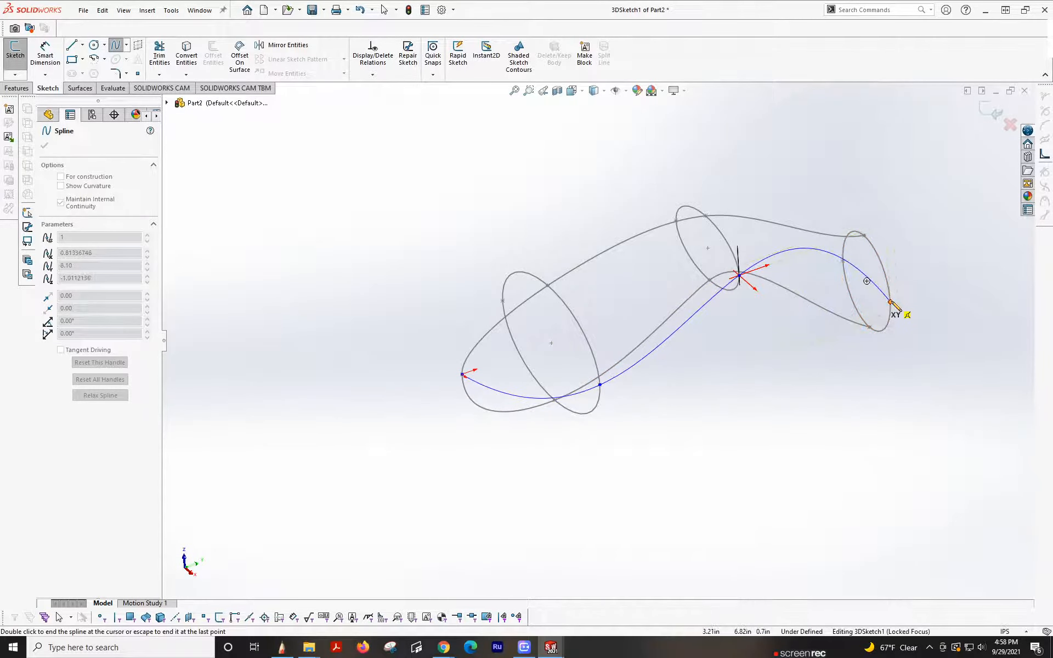
key("Escape")
- Reshape the 3D spline in the side view by adjusting its tangent handles at the middle ellipse, the farthest ellipse and the origin into a smooth curve
middle_click_drag(811, 383, 649, 367)
left_click(646, 336)
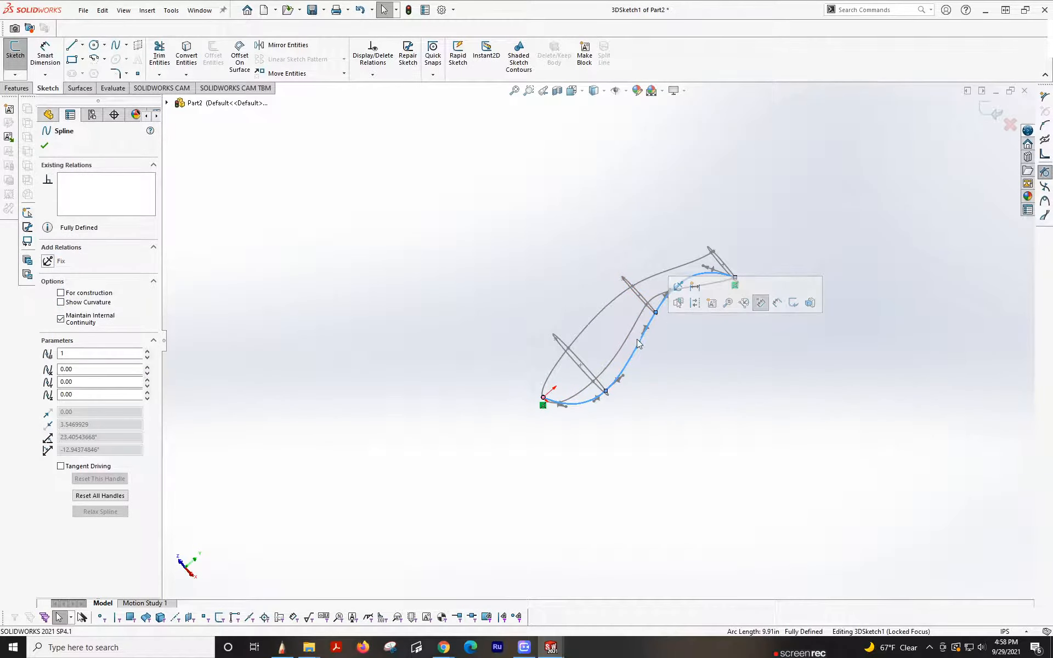
left_click_drag(641, 338, 662, 341)
middle_click_drag(663, 340, 630, 296)
left_click(572, 91)
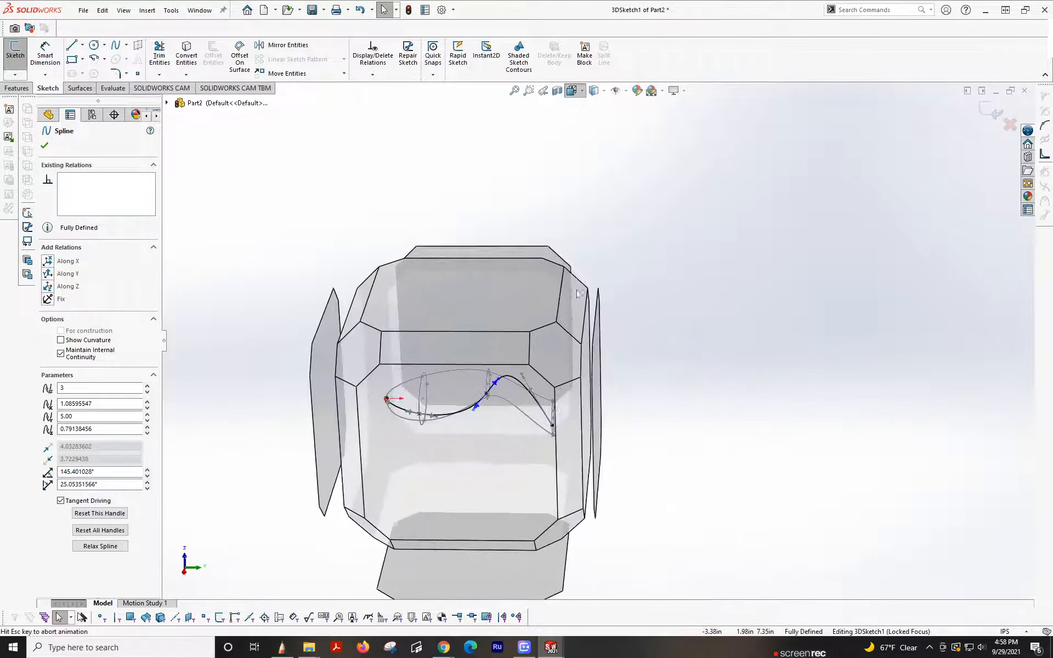
left_click(485, 445)
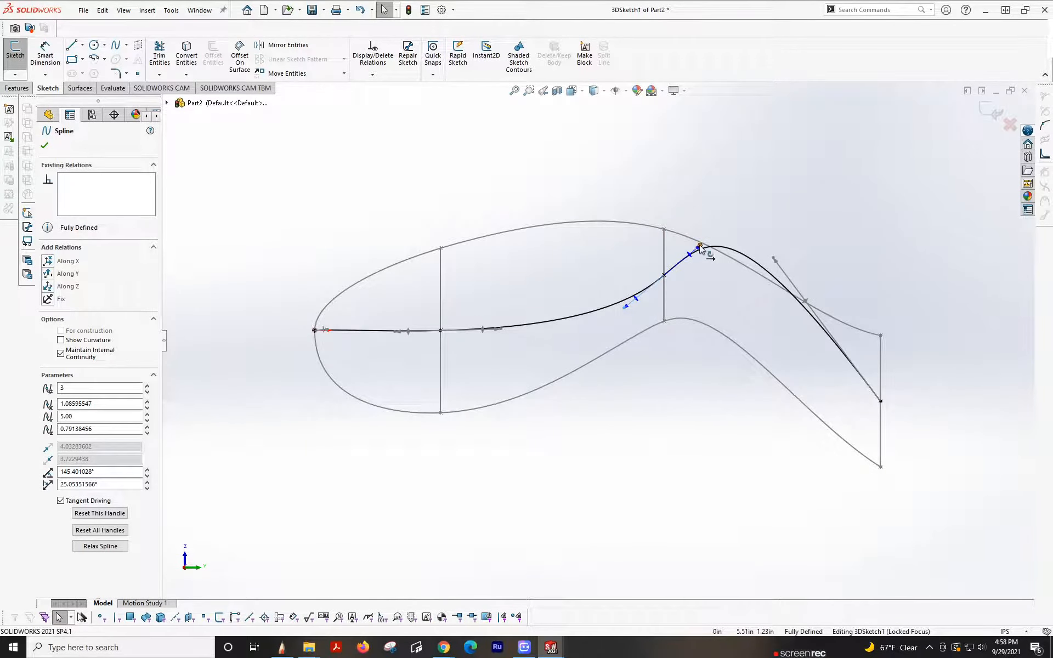
left_click_drag(701, 248, 858, 395)
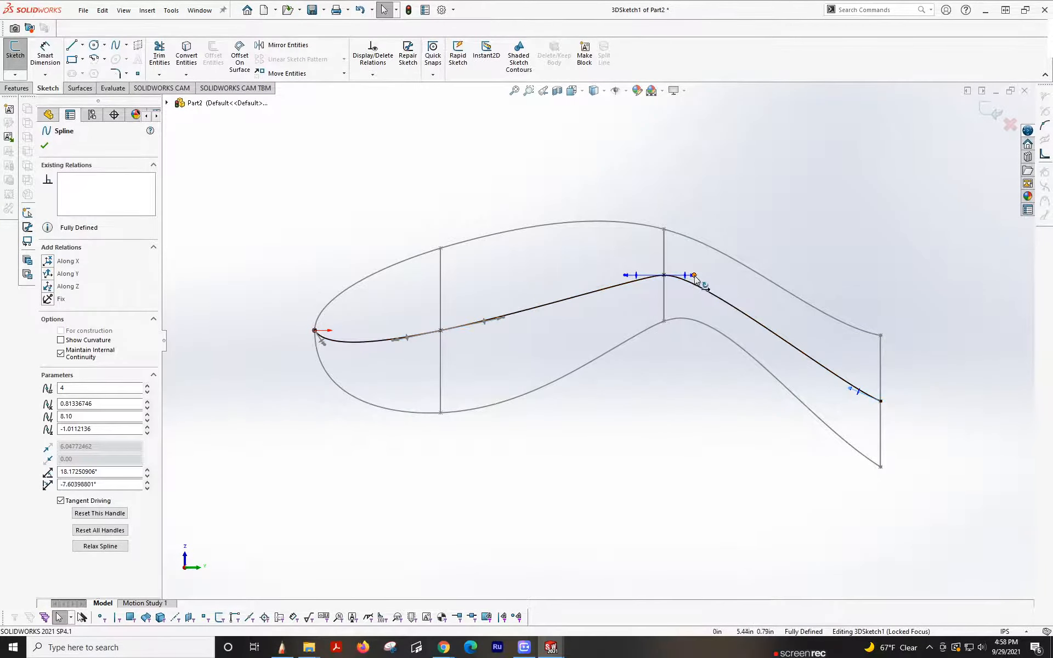
left_click_drag(695, 276, 726, 282)
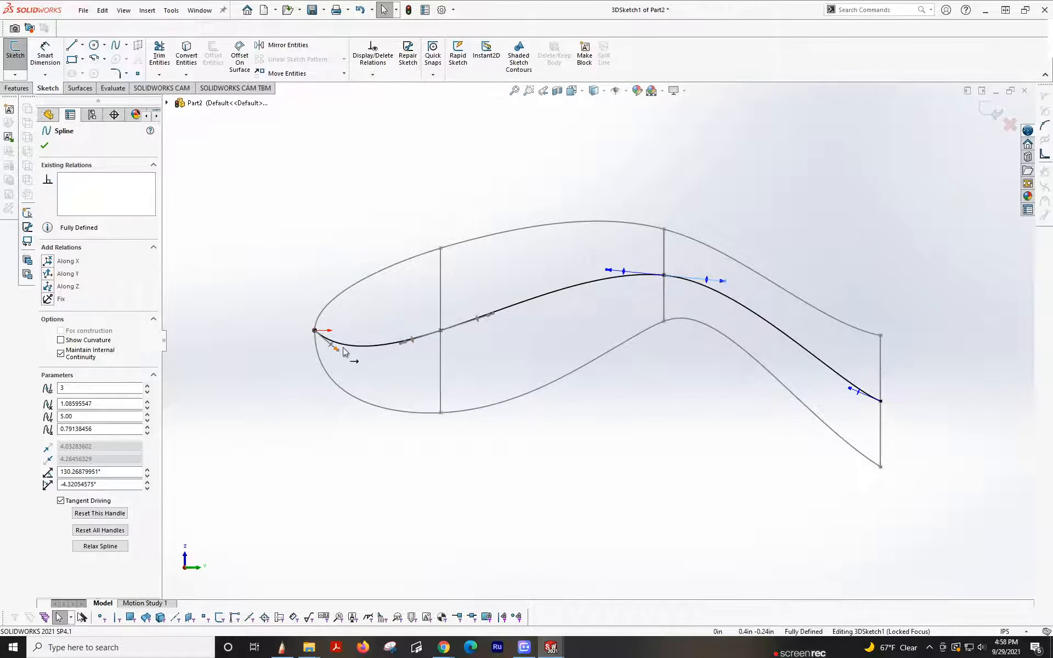
left_click_drag(339, 351, 345, 344)
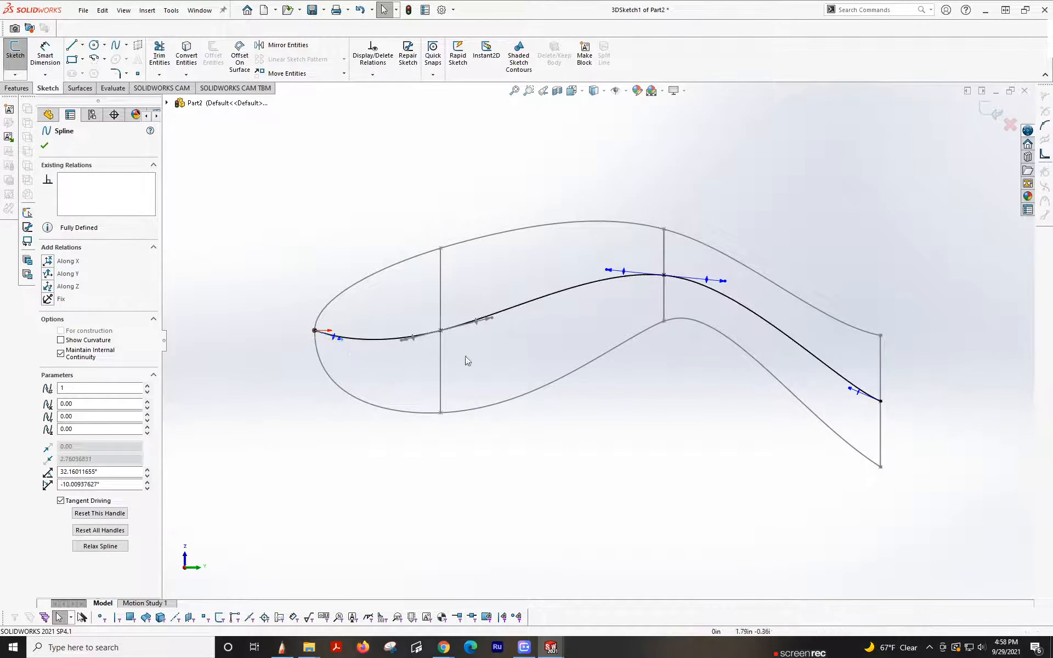
- Smooth the 3D spline in the top view by adjusting its tangent handles at the farthest, middle and nearest ellipses
scroll(592, 354, "up", 2)
left_click(572, 90)
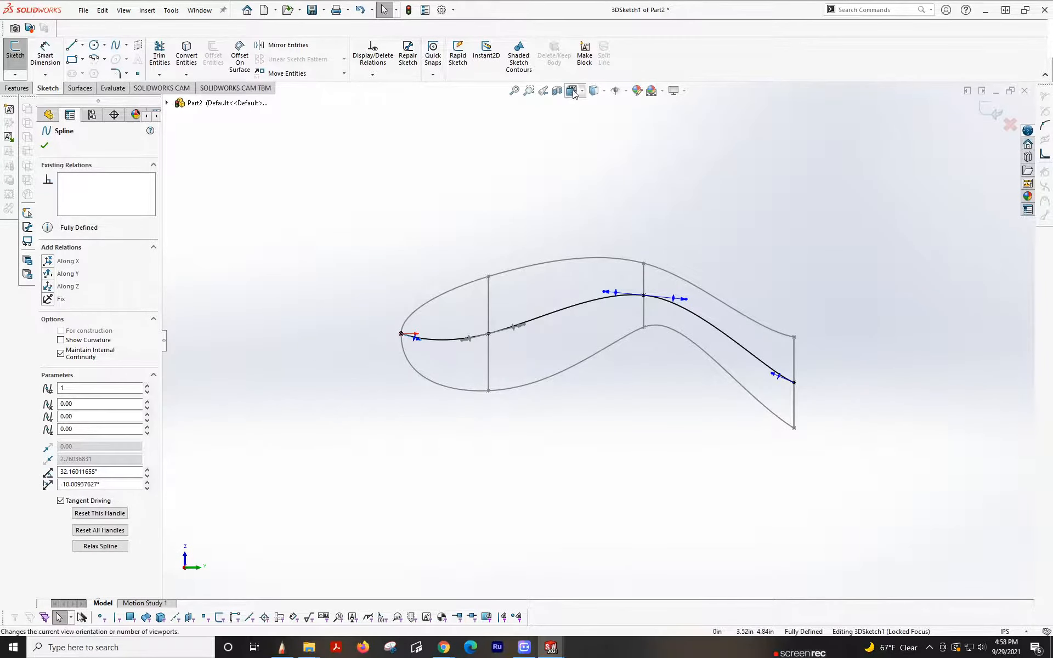
left_click(530, 242)
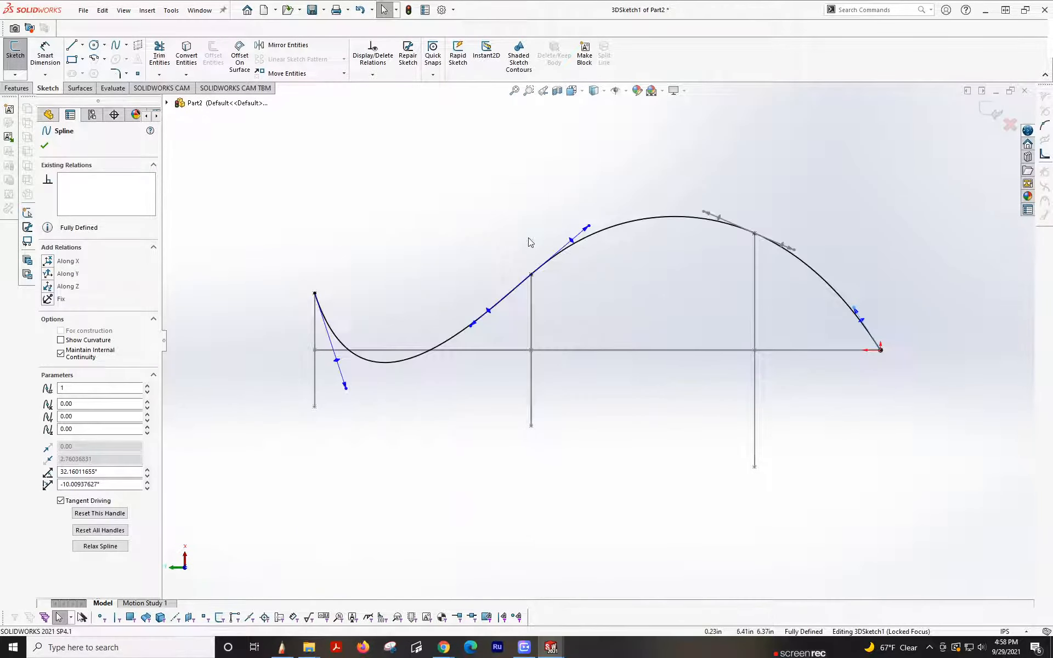
left_click_drag(346, 388, 379, 329)
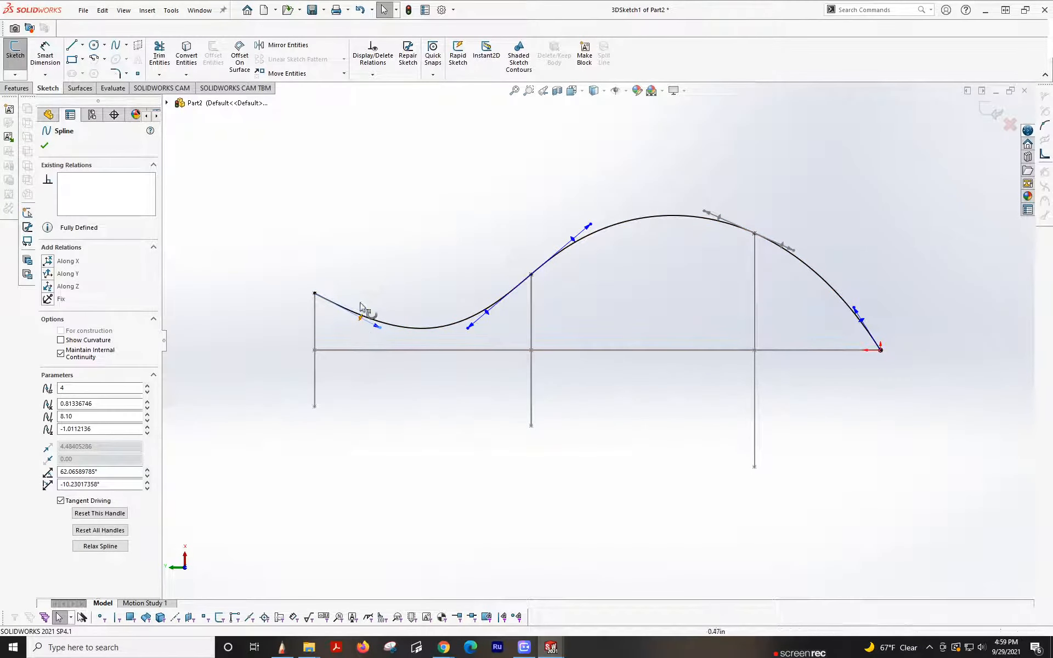
left_click_drag(469, 331, 466, 311)
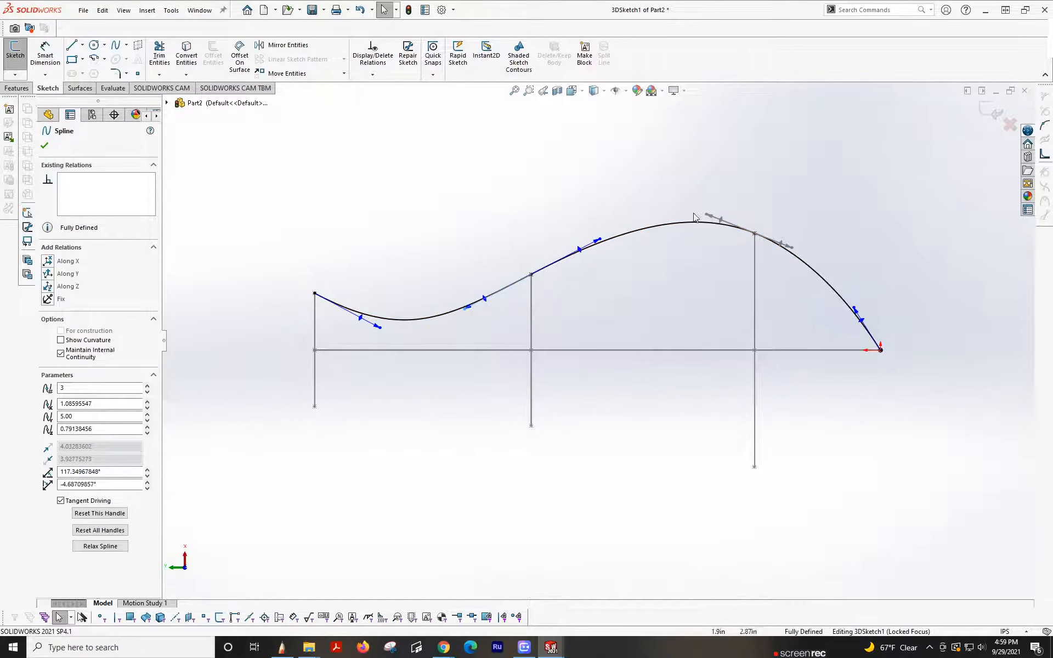
left_click_drag(708, 215, 718, 226)
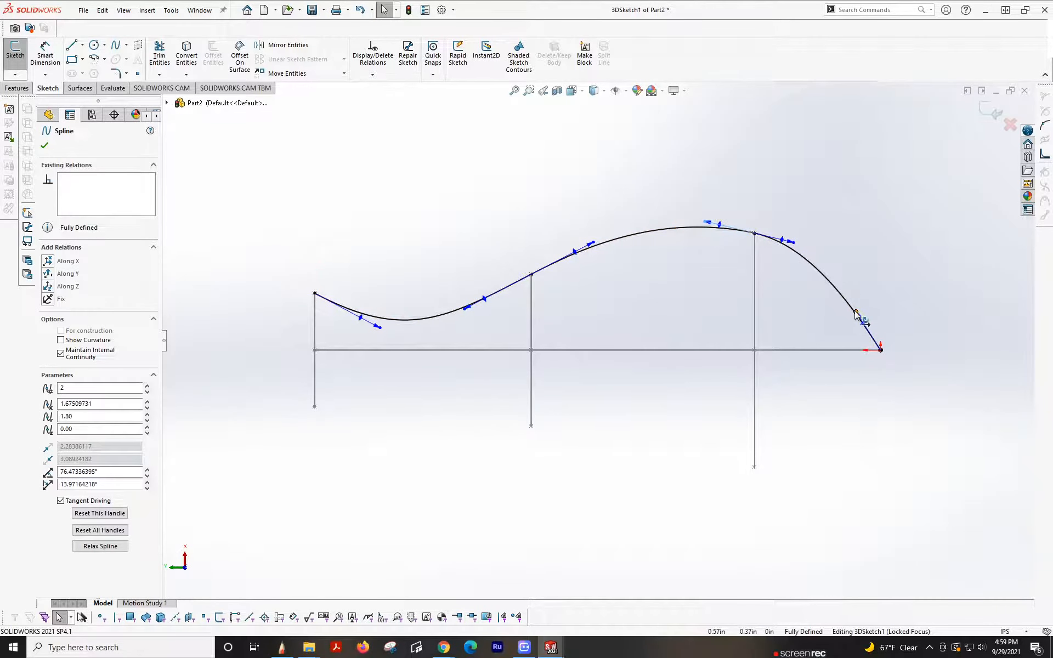
- Swing the spline's tangent handle at the origin perpendicular to the centerline and constrain it with an Along X relation
left_click_drag(856, 314, 881, 314)
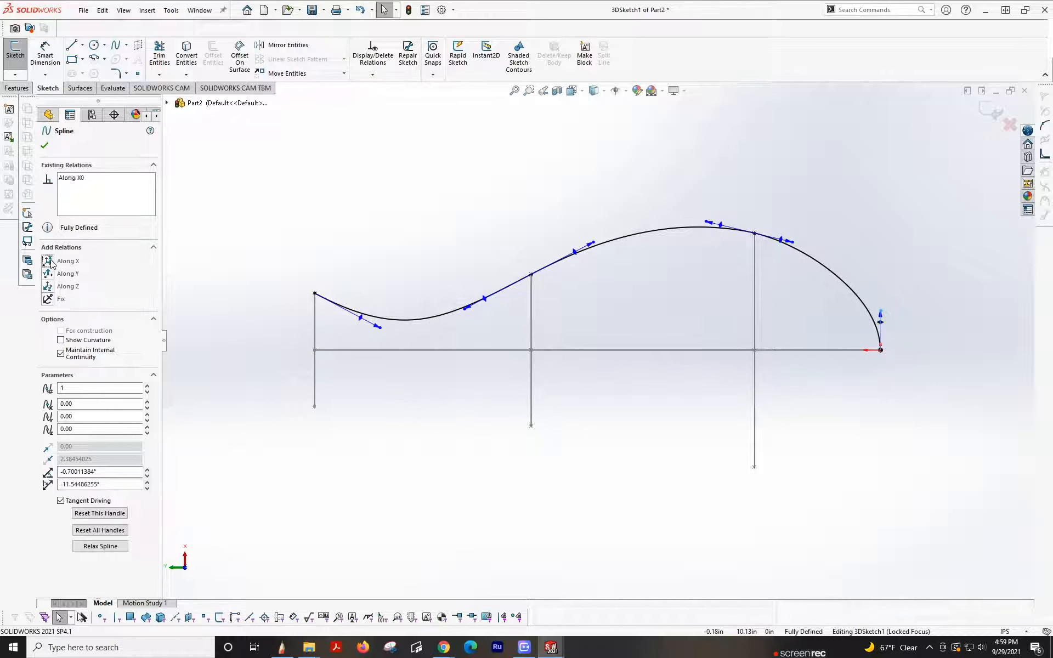
scroll(798, 441, "up", 3)
scroll(768, 383, "down", 2)
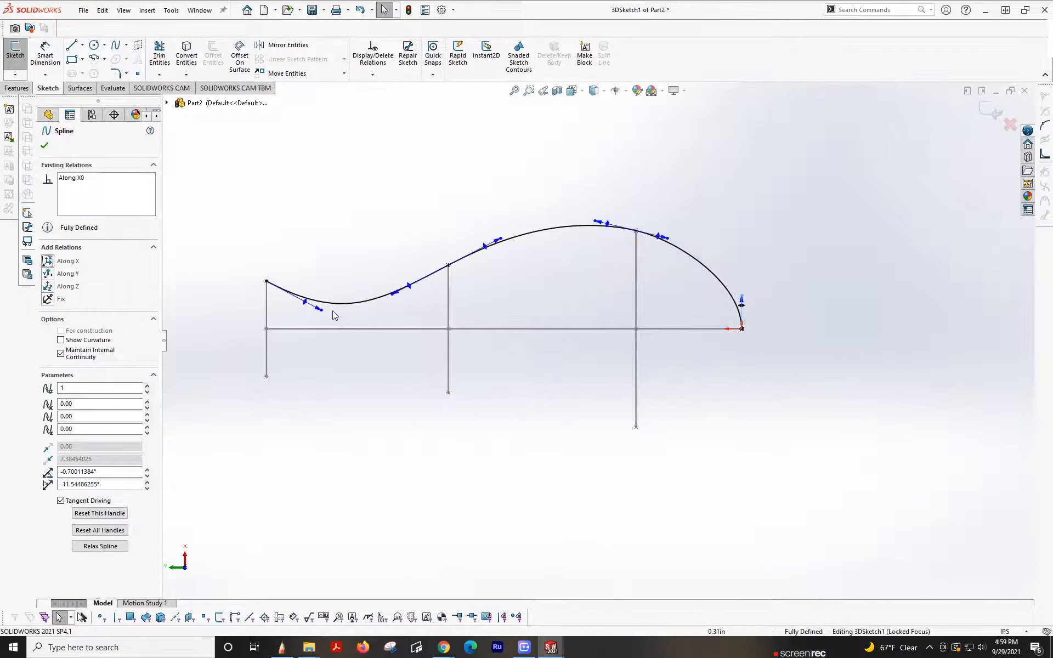
- Fine-tune the spline's handles at the farthest ellipse, the middle ellipse and the origin to flatten the dip near the end
left_click_drag(319, 311, 317, 296)
left_click_drag(392, 296, 400, 294)
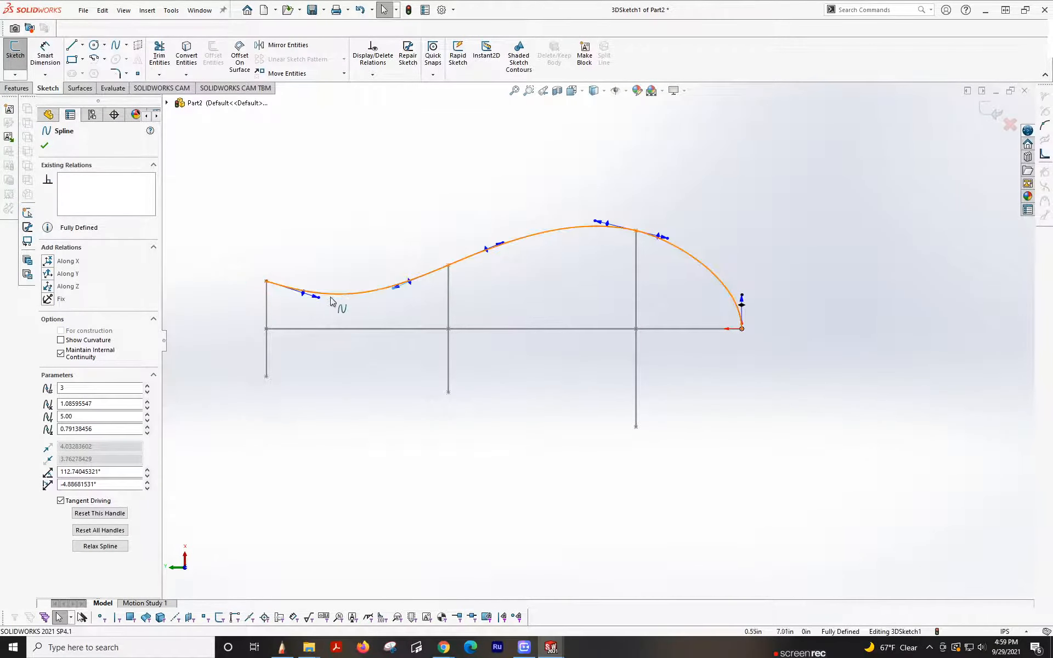
scroll(605, 295, "up", 3)
scroll(680, 326, "down", 3)
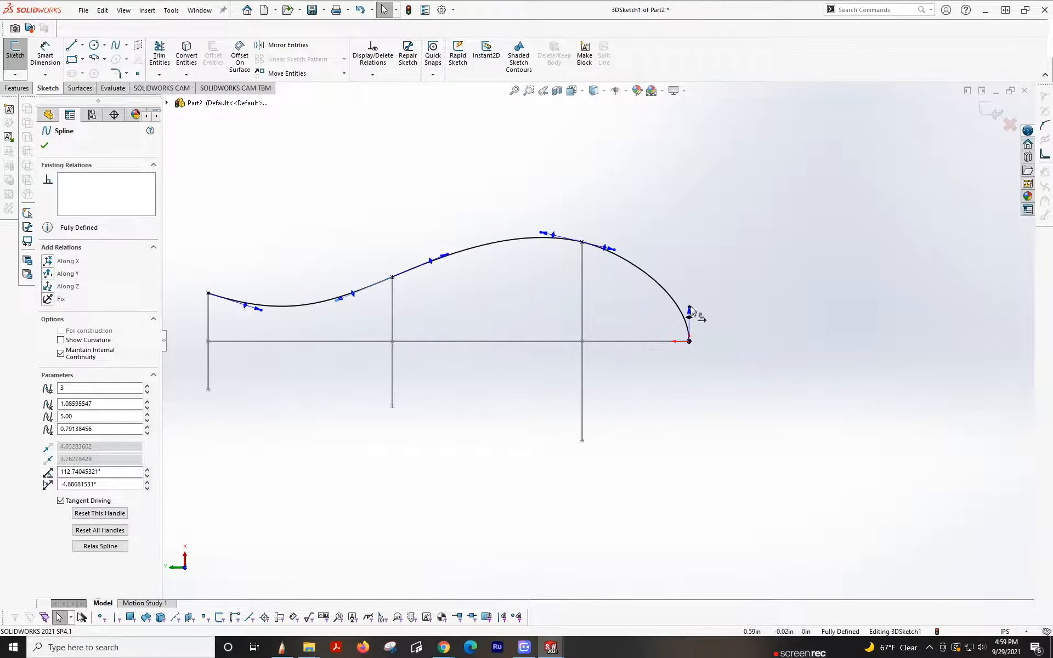
left_click_drag(691, 312, 690, 314)
scroll(622, 317, "up", 2)
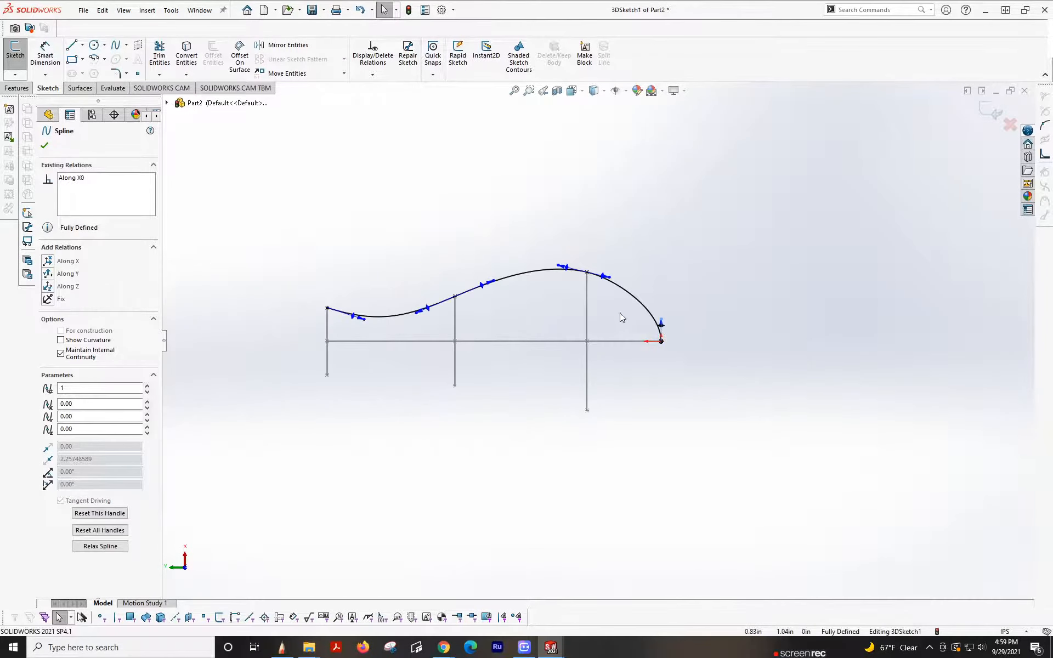
- Mirror a copy of the 3D spline about the Right Plane to the opposite side of the ellipses
mouse_move(622, 317)
middle_mouse_down()
mouse_move(616, 238)
mouse_move(545, 146)
mouse_move(506, 160)
mouse_move(508, 237)
mouse_move(566, 157)
mouse_move(529, 232)
middle_mouse_up()
scroll(581, 419, "down", 3)
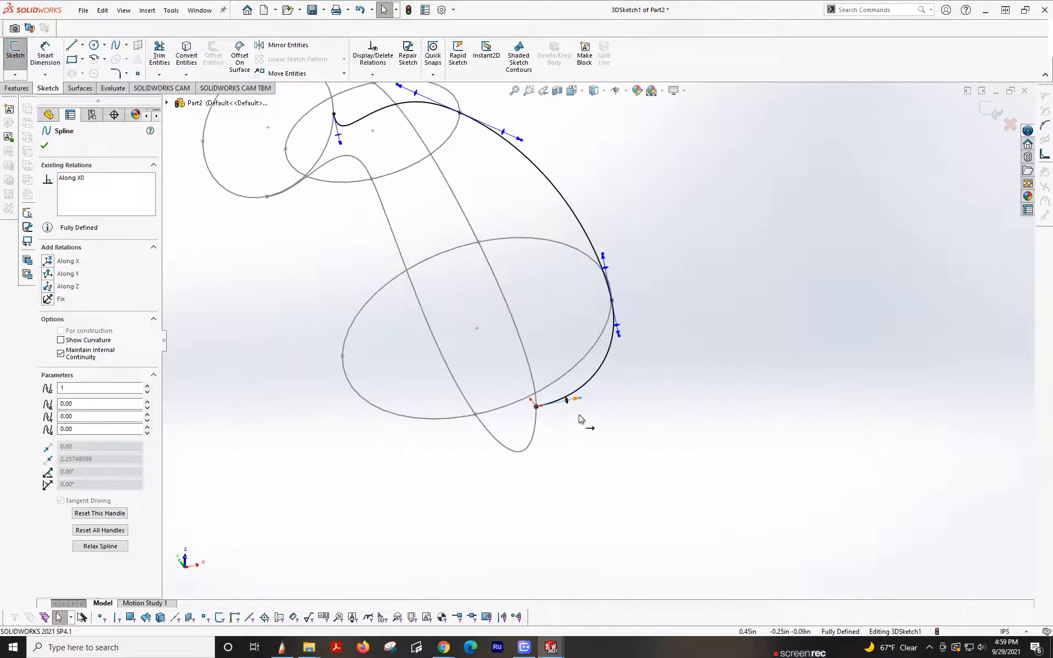
mouse_move(581, 420)
middle_mouse_down()
mouse_move(548, 376)
mouse_move(553, 291)
mouse_move(559, 312)
mouse_move(545, 368)
mouse_move(554, 330)
mouse_move(597, 287)
mouse_move(559, 270)
mouse_move(583, 329)
mouse_move(589, 318)
middle_mouse_up()
scroll(544, 368, "up", 3)
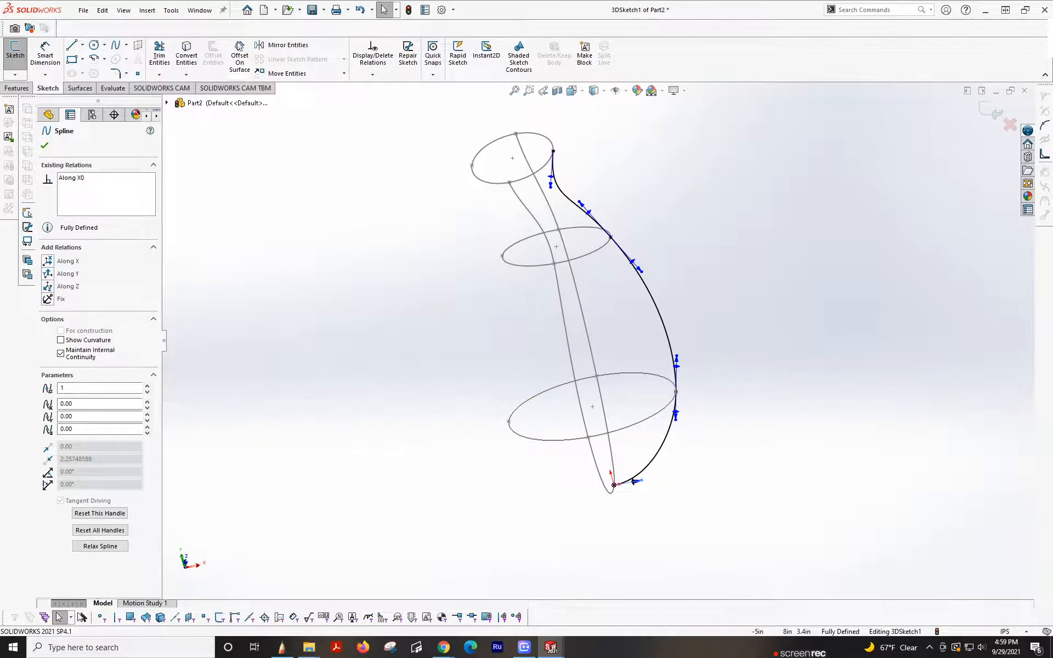
left_click(285, 45)
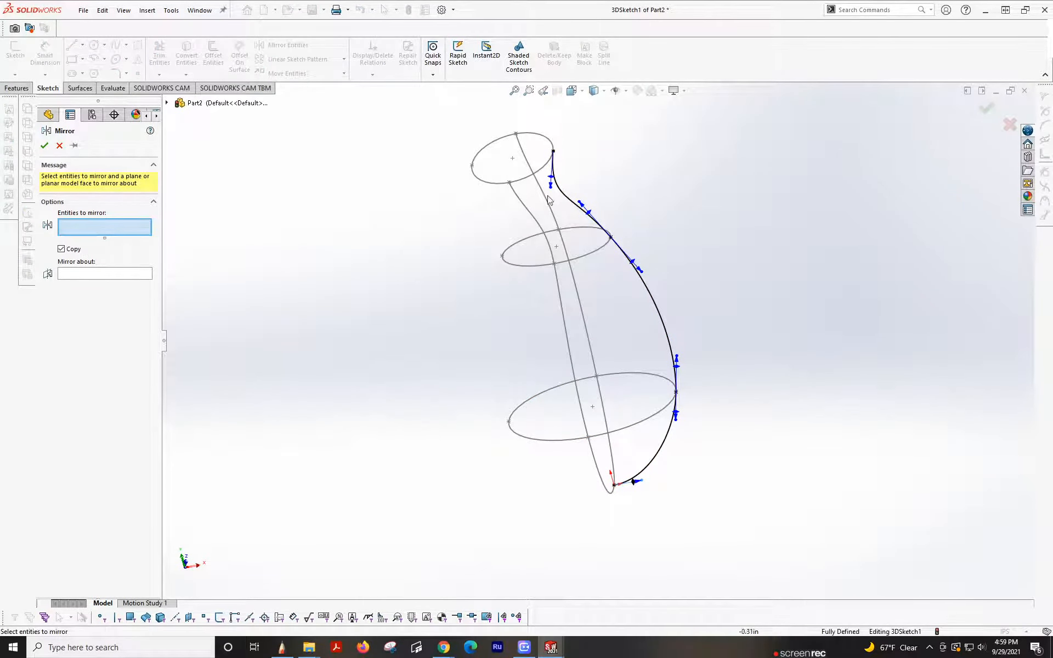
left_click(574, 200)
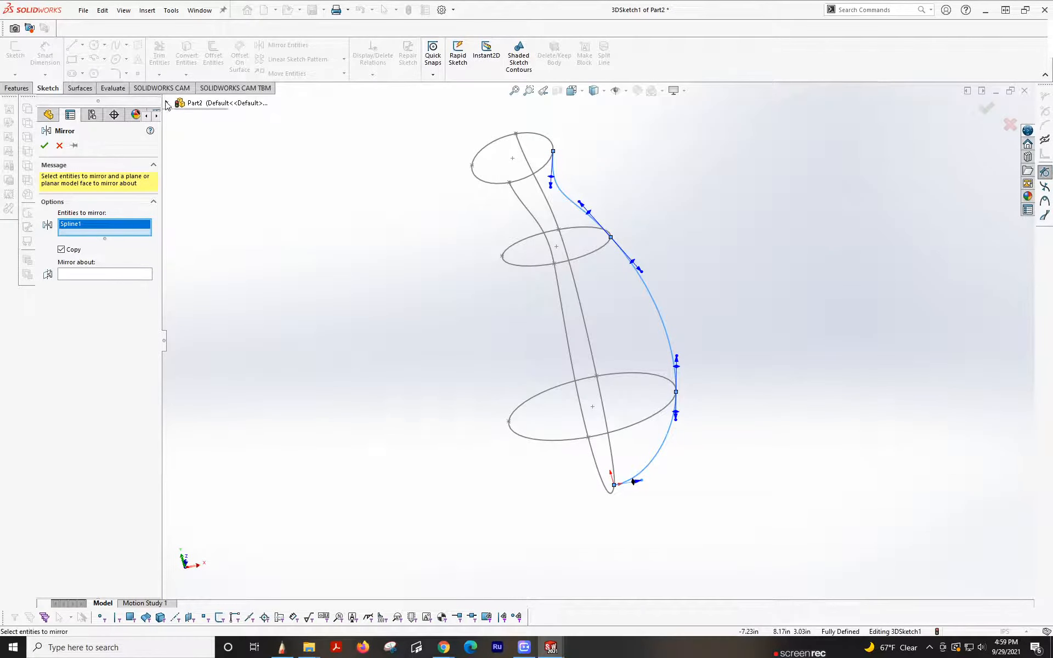
left_click(167, 103)
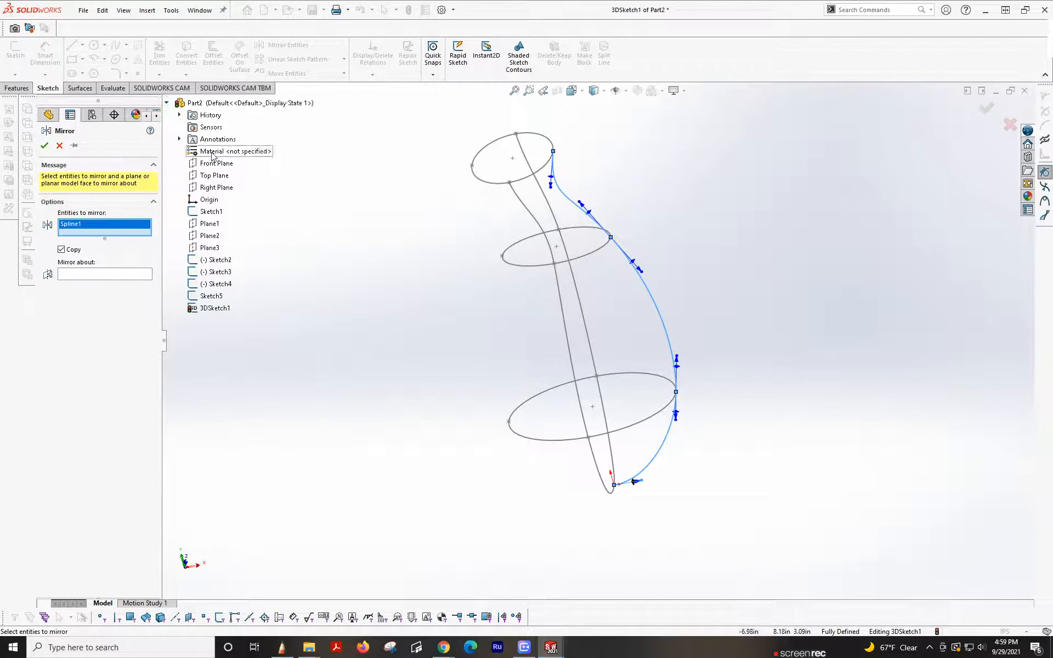
left_click(216, 188)
left_click(74, 275)
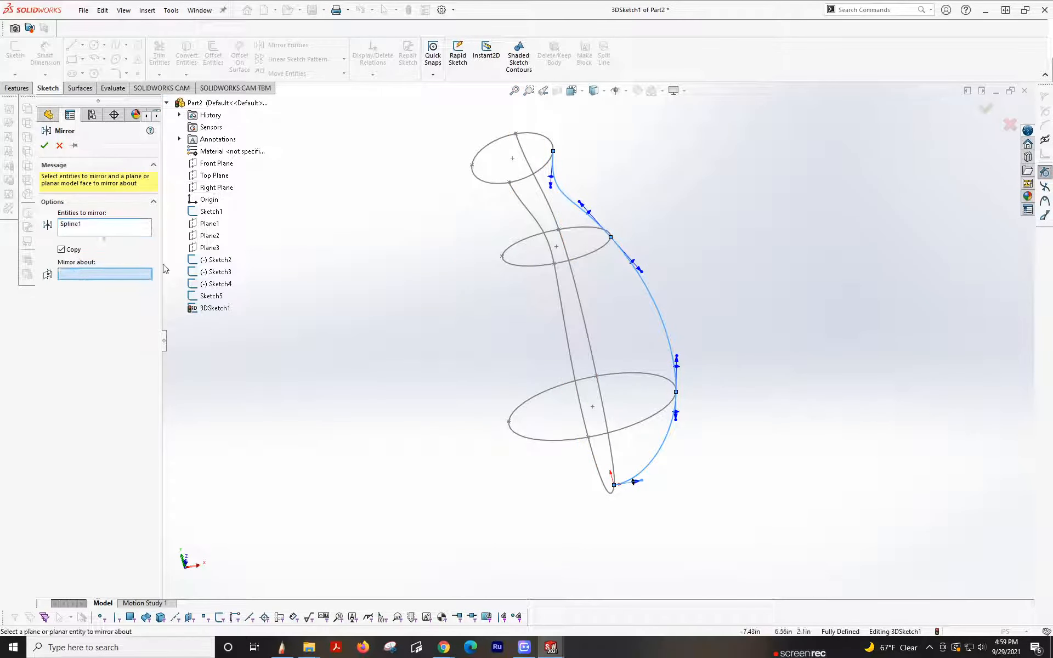
left_click(211, 188)
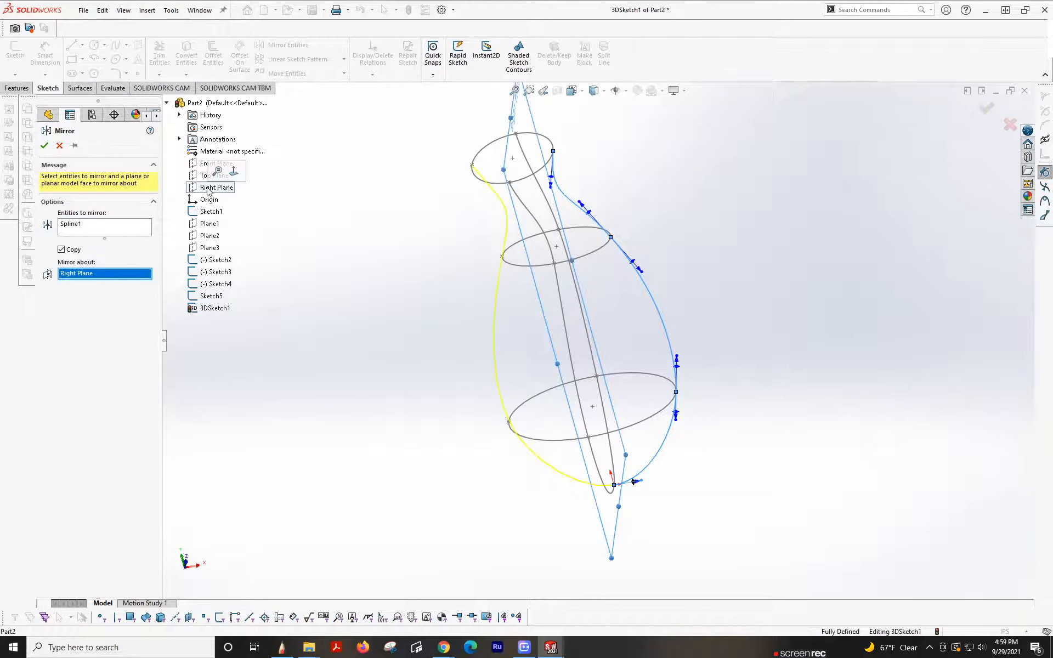
left_click(45, 145)
- Make the origin tangent handles of the original and mirrored splines collinear, and check the relations on the original's handle
scroll(547, 420, "down", 4)
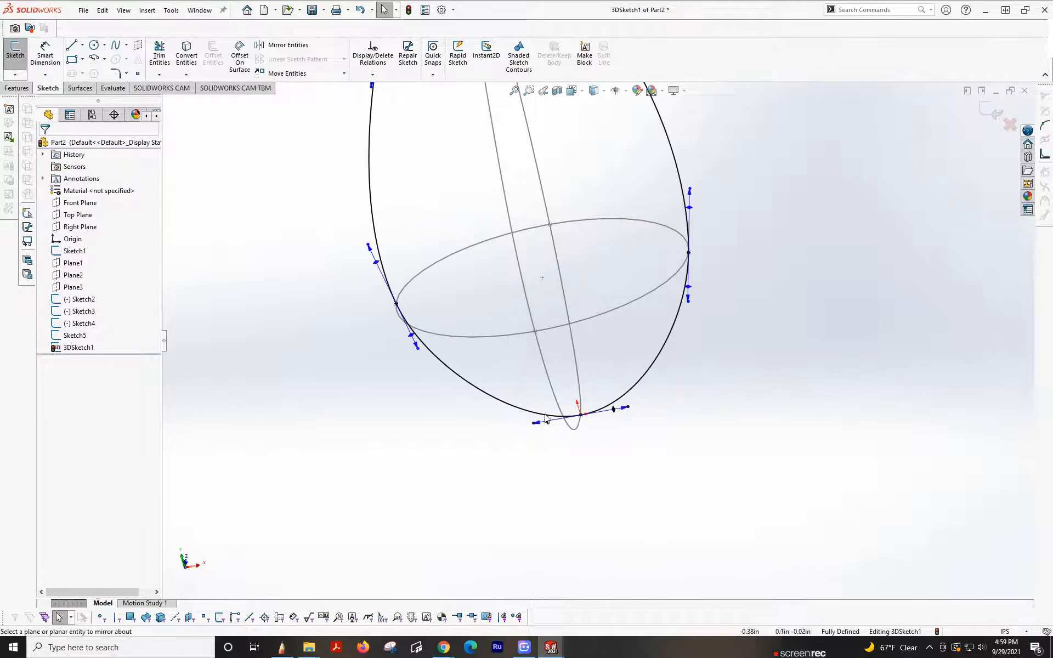
left_click(534, 424)
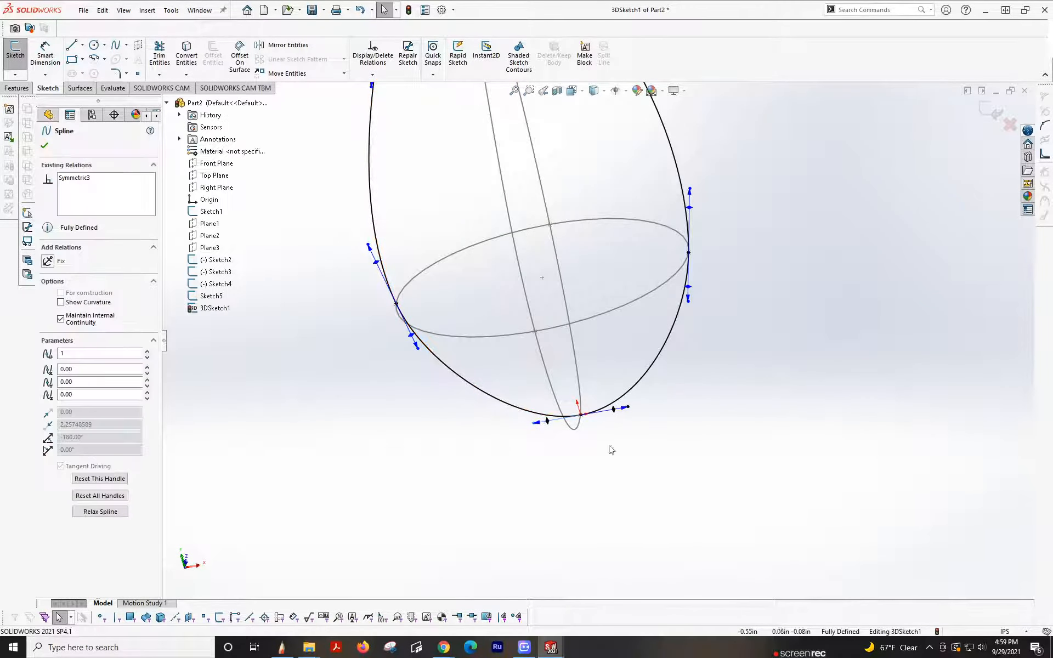
left_click(628, 408, "ctrl")
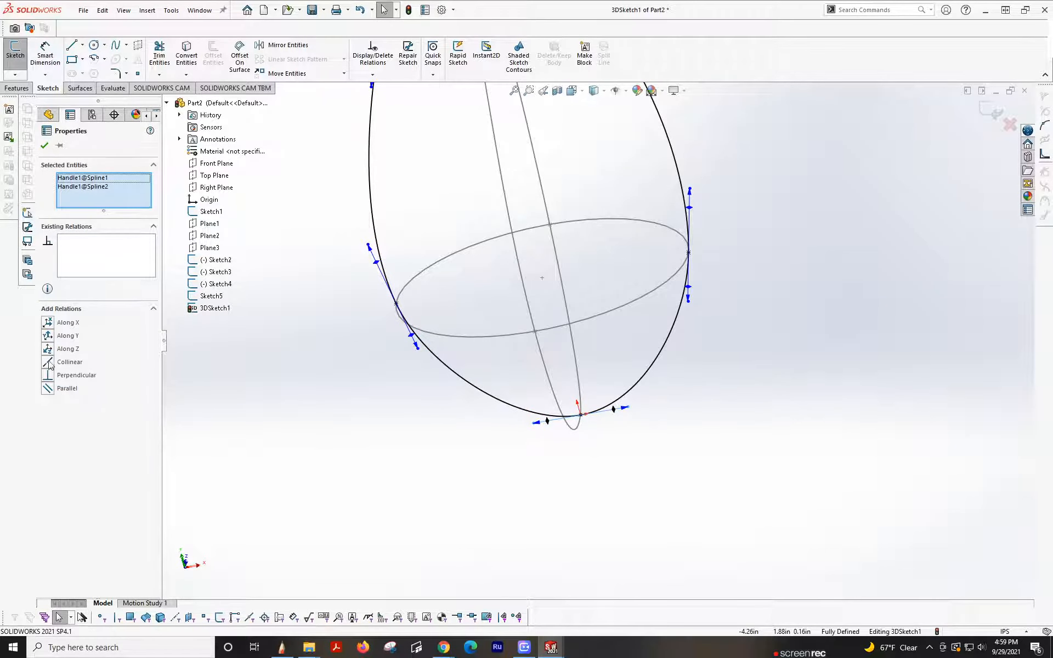
key("Escape")
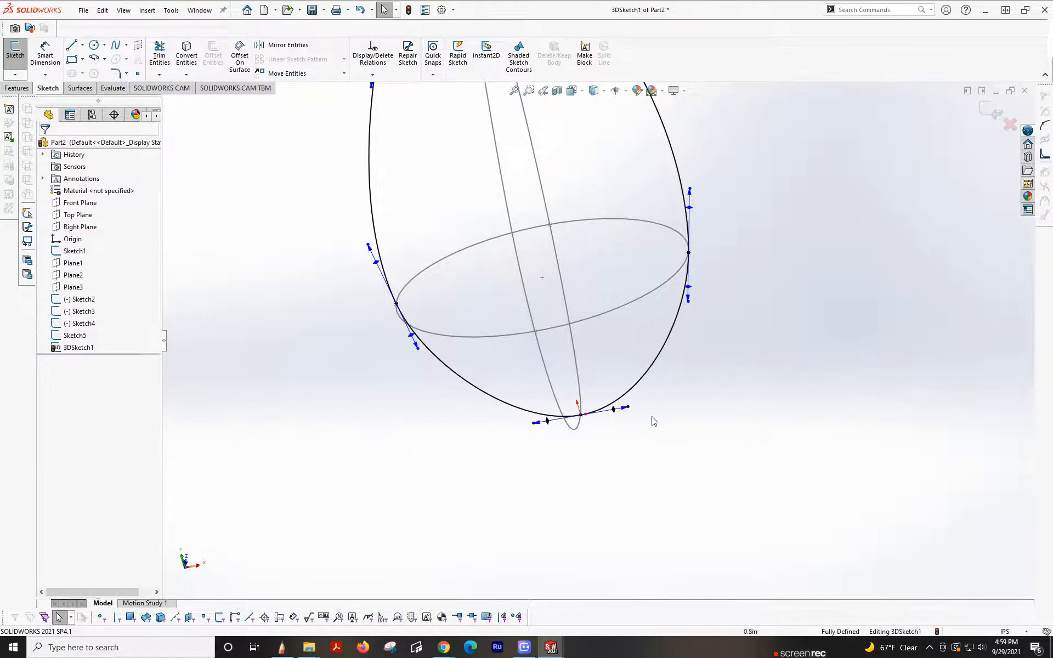
left_click(628, 409)
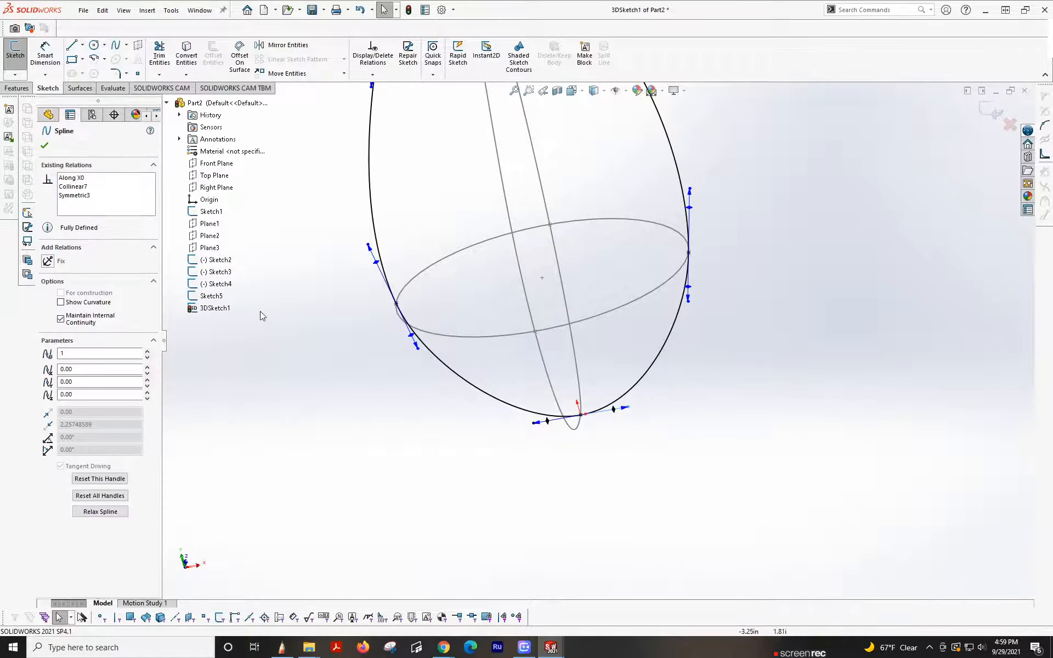
- Check both side splines from several angles and exit the 3D sketch
mouse_move(637, 378)
middle_mouse_down()
mouse_move(668, 311)
mouse_move(733, 320)
mouse_move(762, 345)
mouse_move(696, 471)
middle_mouse_up()
scroll(604, 253, "up", 7)
scroll(514, 268, "down", 4)
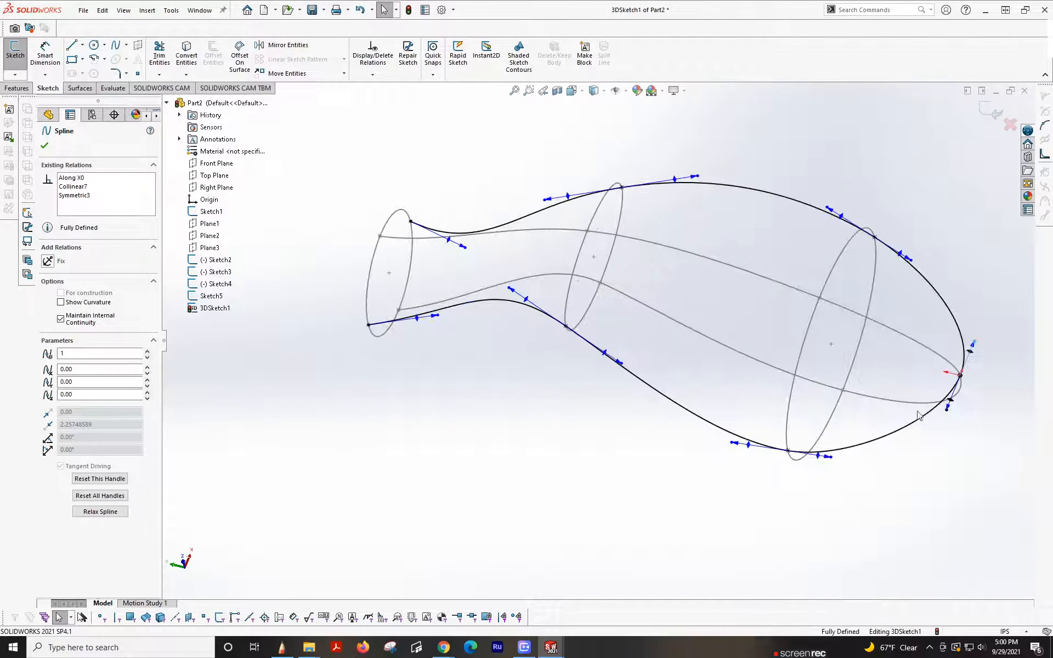
mouse_move(858, 430)
middle_mouse_down()
mouse_move(900, 236)
mouse_move(962, 193)
mouse_move(901, 273)
mouse_move(913, 461)
mouse_move(907, 231)
mouse_move(943, 214)
mouse_move(912, 204)
mouse_move(768, 228)
mouse_move(666, 302)
mouse_move(715, 344)
mouse_move(792, 219)
middle_mouse_up()
left_click(996, 114)
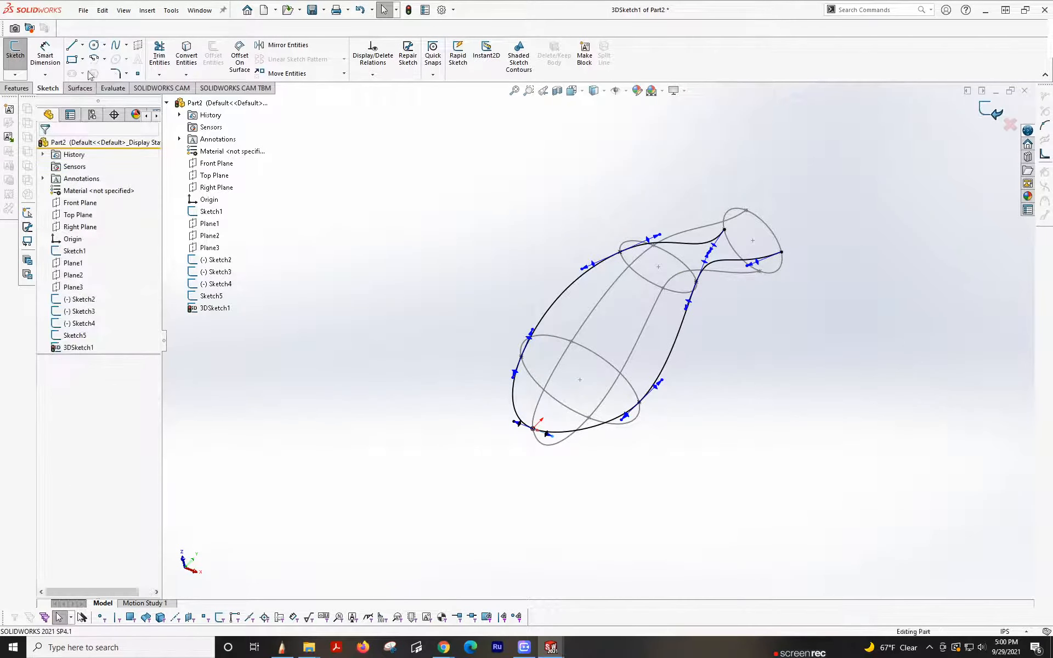
- Start a Lofted Boss/Base and remove the preselected 3DSketch1 from its guide curves
left_click(17, 89)
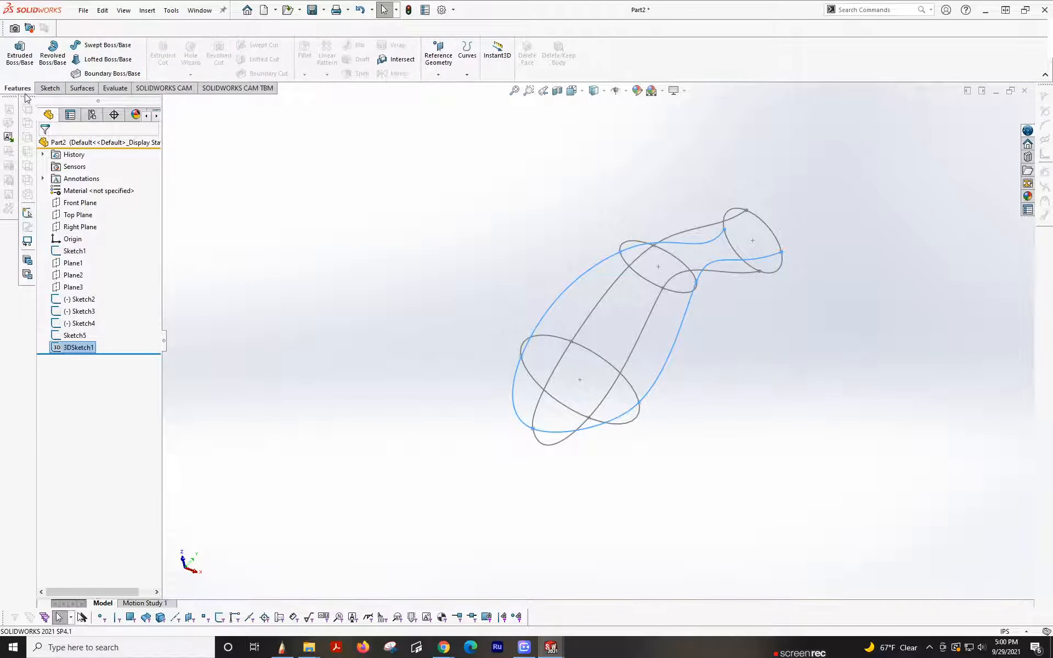
left_click(94, 59)
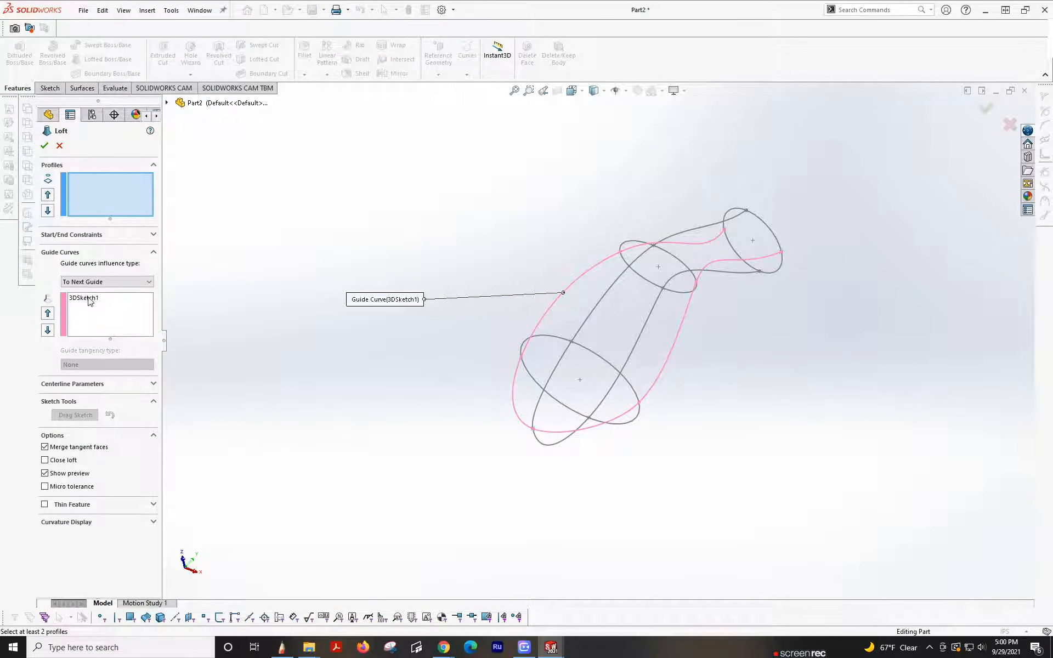
right_click(89, 301)
left_click(113, 318)
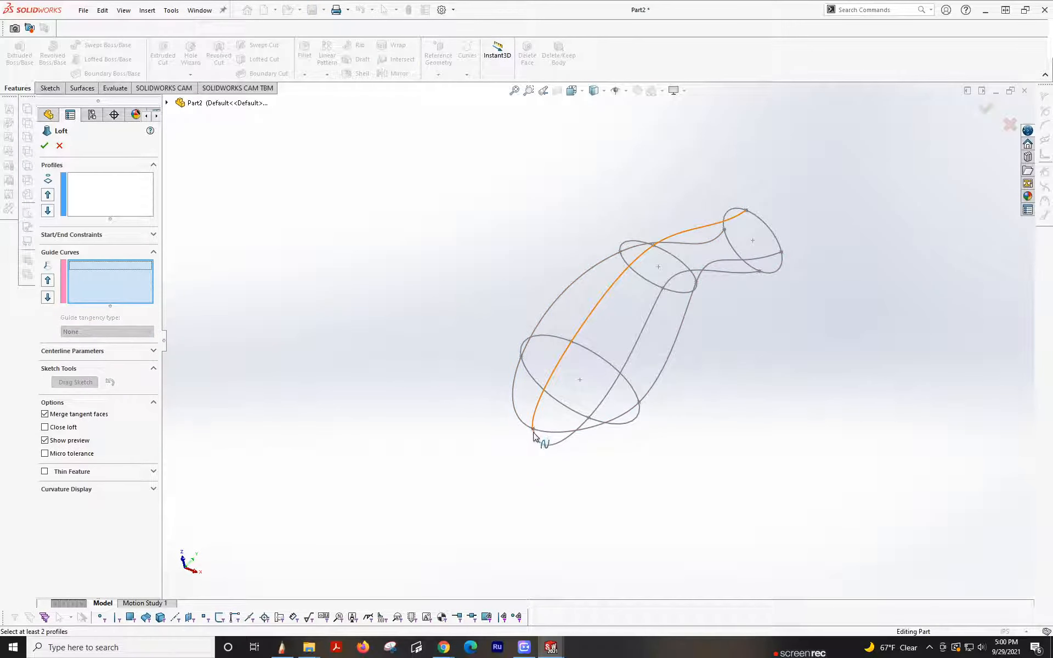
- Select the origin point and the large, middle and end ellipses in order as the loft profiles
left_click(132, 185)
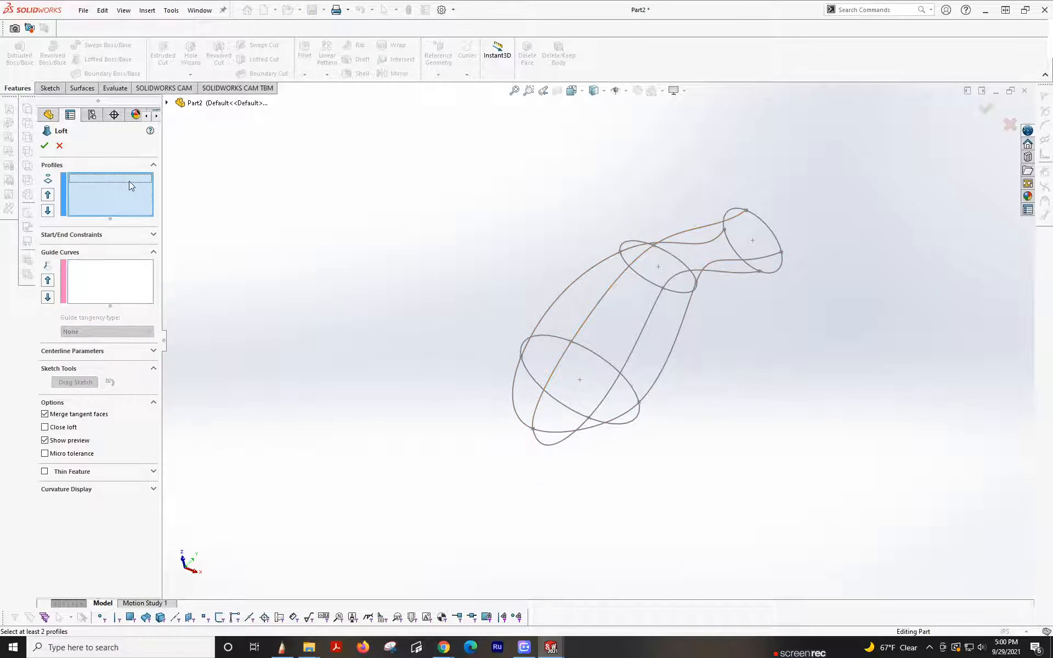
left_click(533, 429)
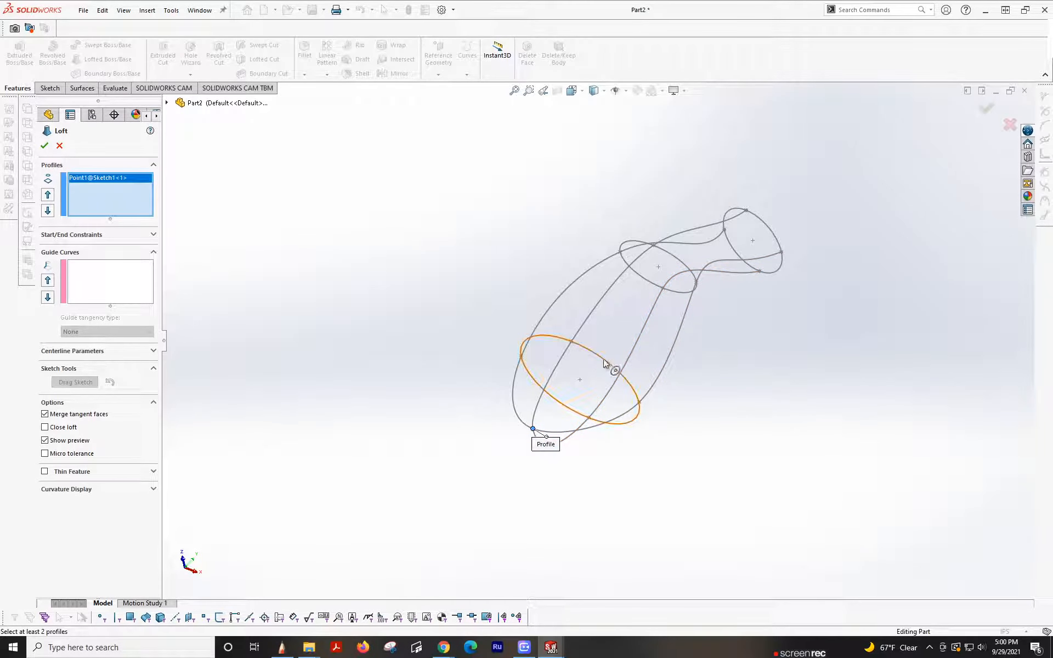
left_click(636, 398)
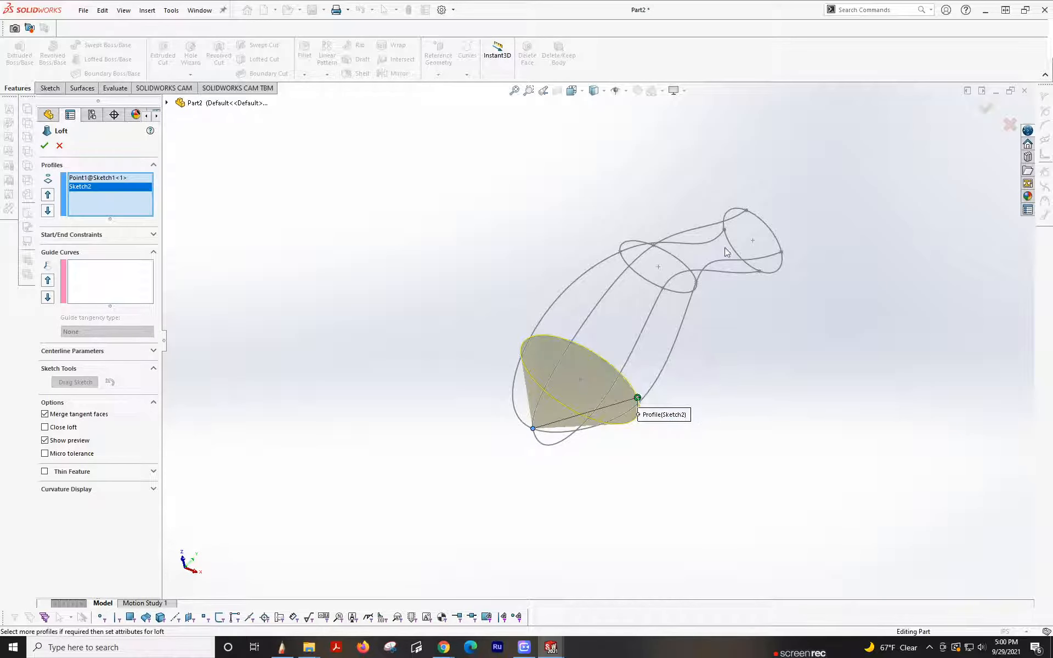
left_click(695, 282)
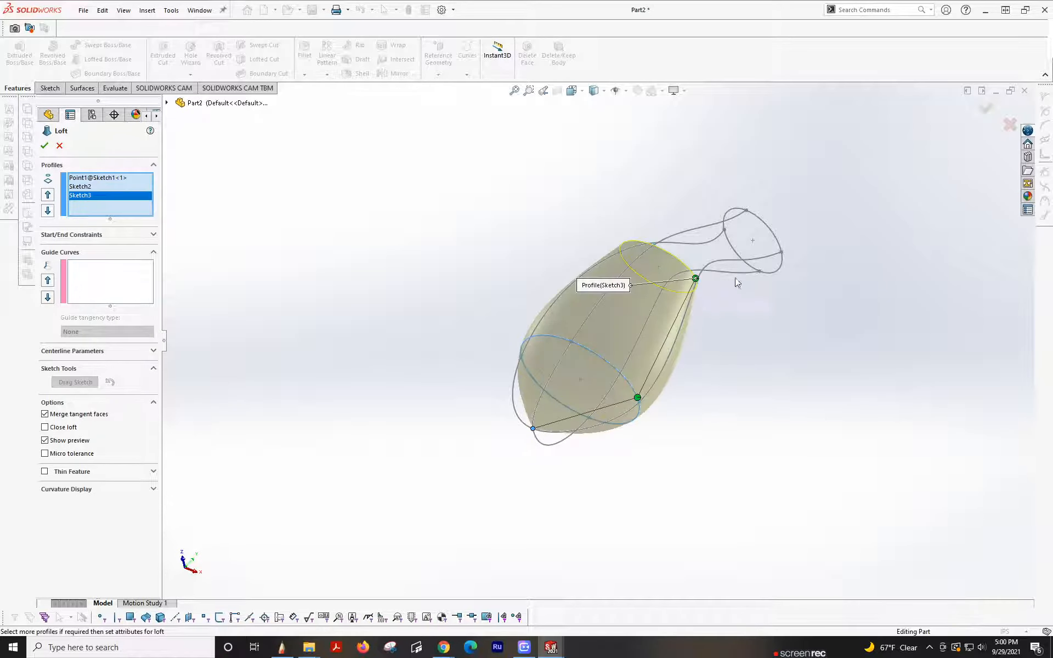
left_click(782, 251)
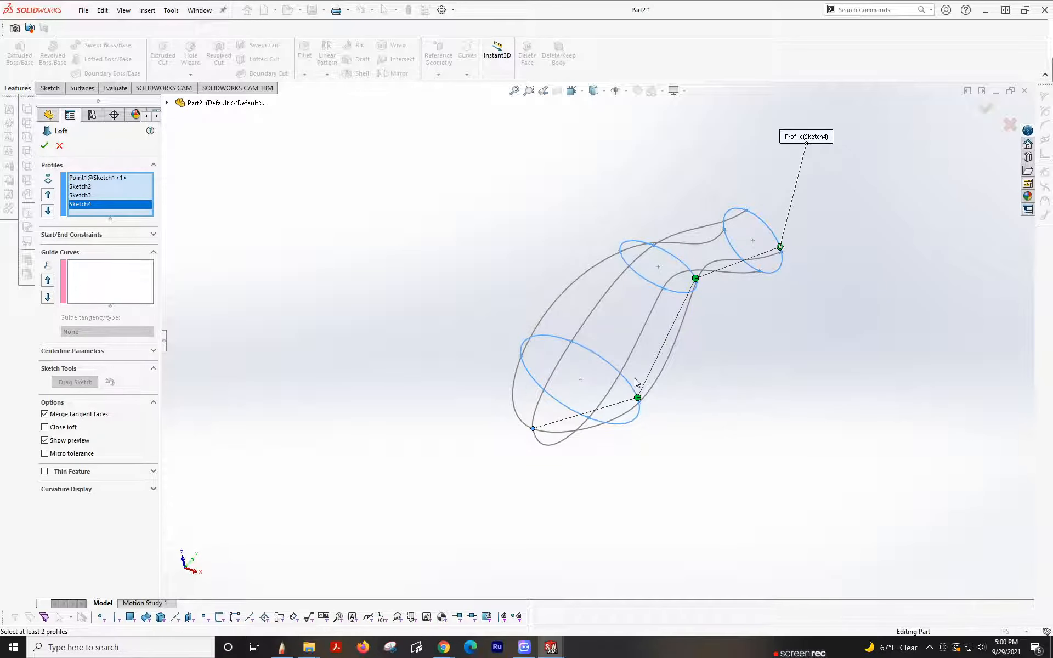
- Move the loft connectors on the three ellipses onto the points where the same 3D side spline meets each profile
scroll(637, 383, "down", 3)
left_click_drag(639, 390, 642, 398)
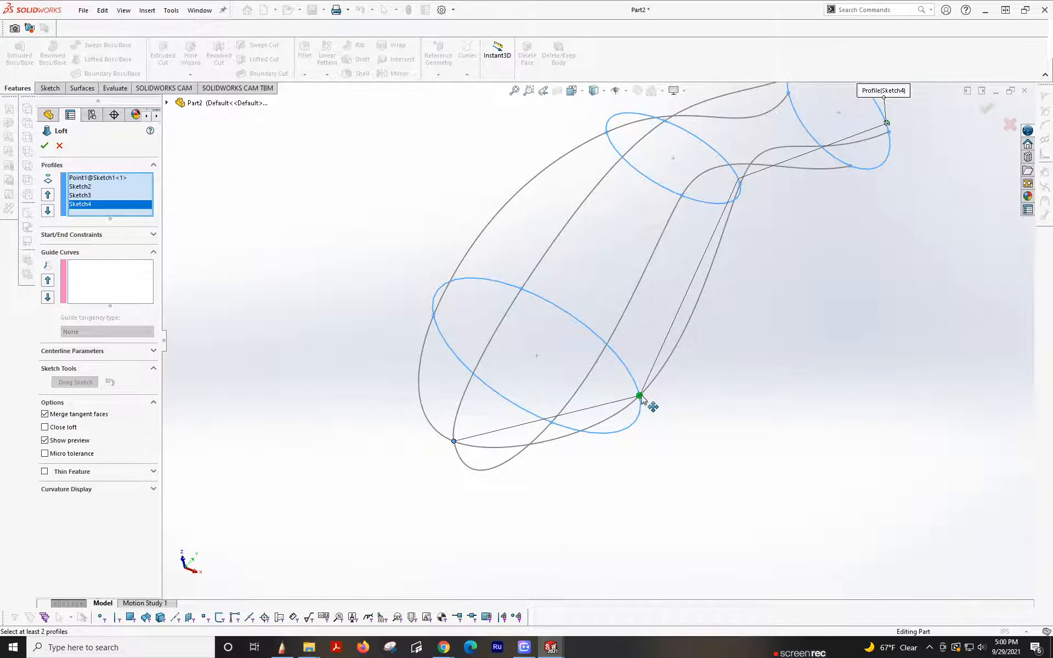
mouse_move(749, 191)
middle_mouse_down()
mouse_move(714, 169)
mouse_move(719, 187)
middle_mouse_up()
middle_click_drag(783, 202, 803, 232)
scroll(802, 228, "down", 4)
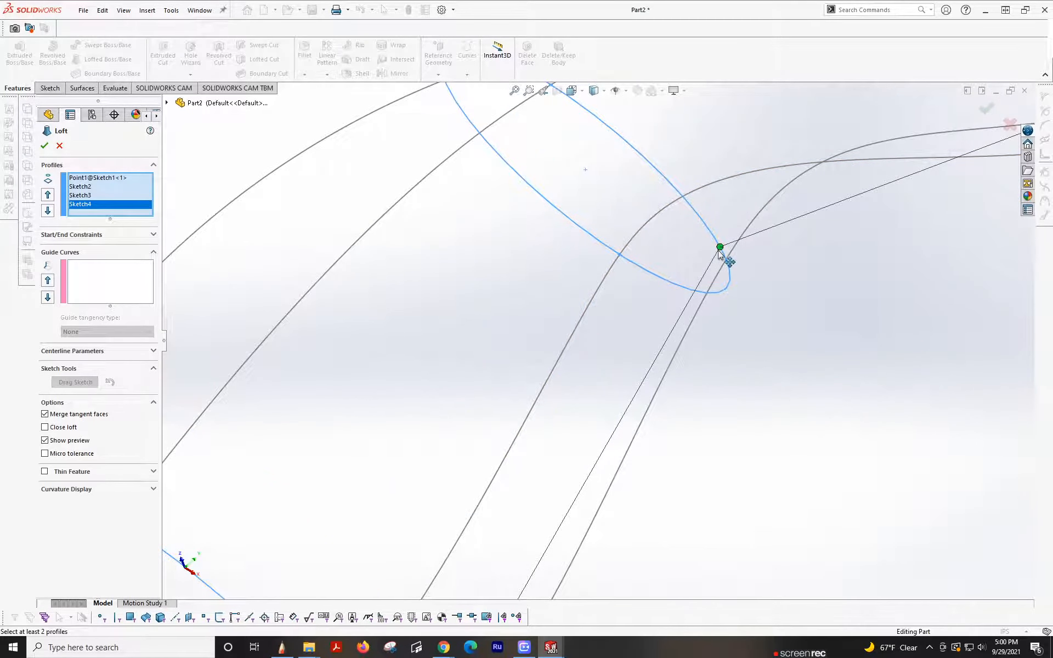
left_click_drag(718, 250, 727, 261)
scroll(767, 318, "up", 5)
scroll(899, 231, "down", 4)
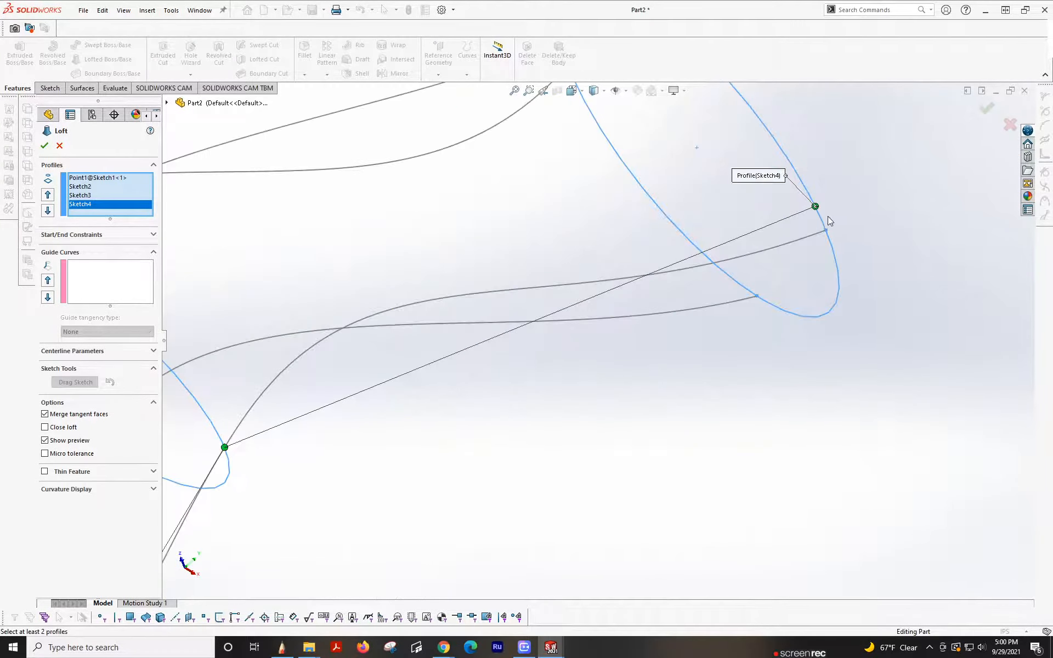
mouse_move(817, 210)
left_mouse_down()
mouse_move(827, 231)
mouse_move(818, 209)
left_mouse_up()
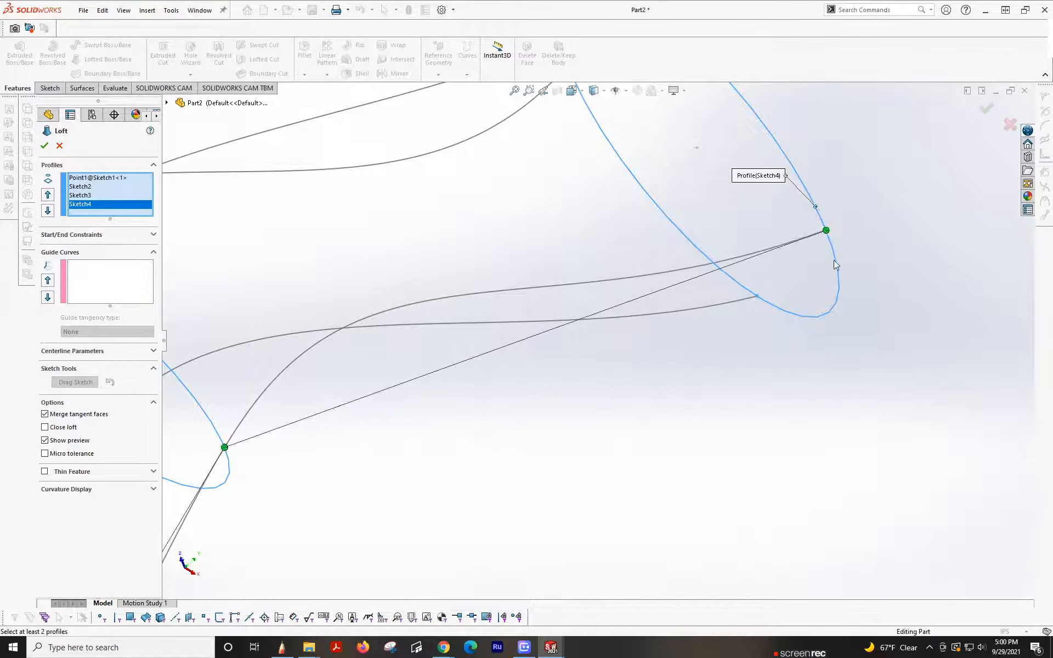
scroll(834, 261, "up", 6)
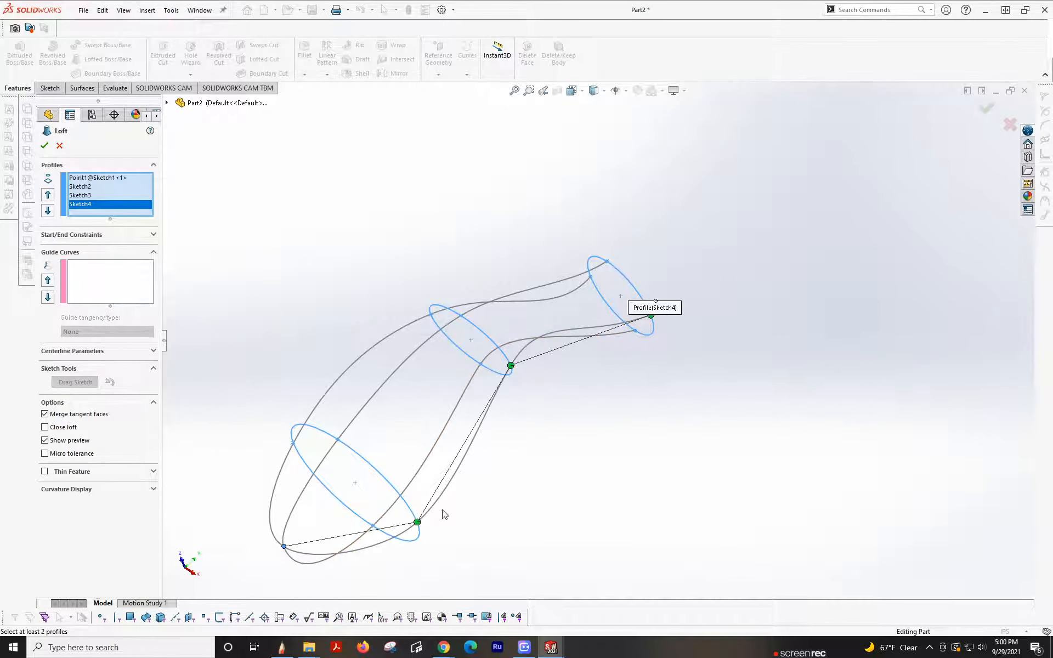
left_click(93, 276)
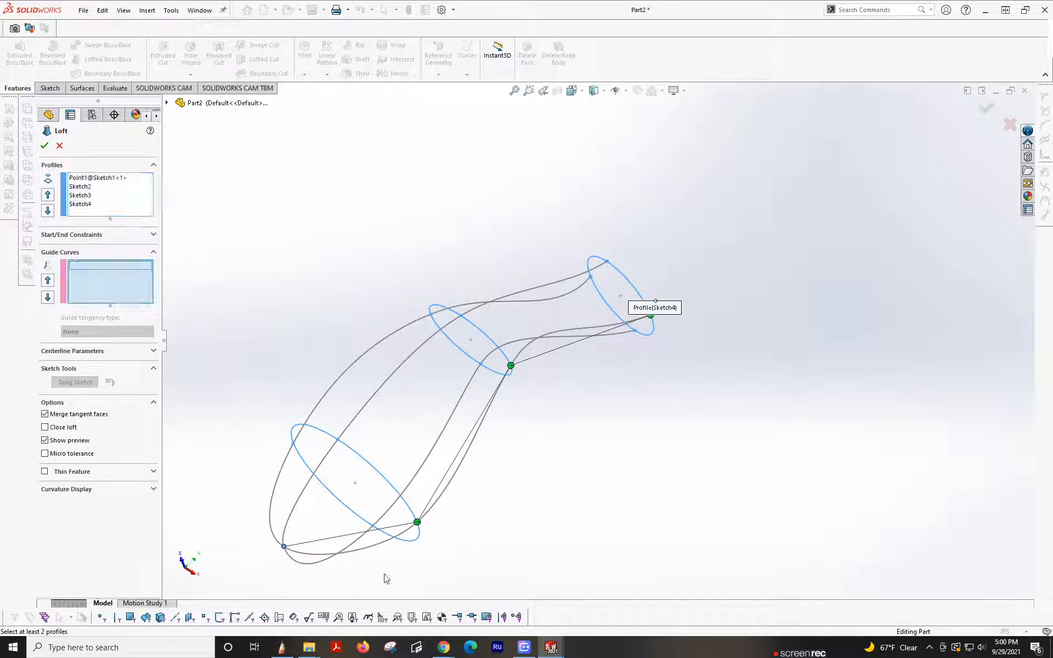
left_click(389, 543)
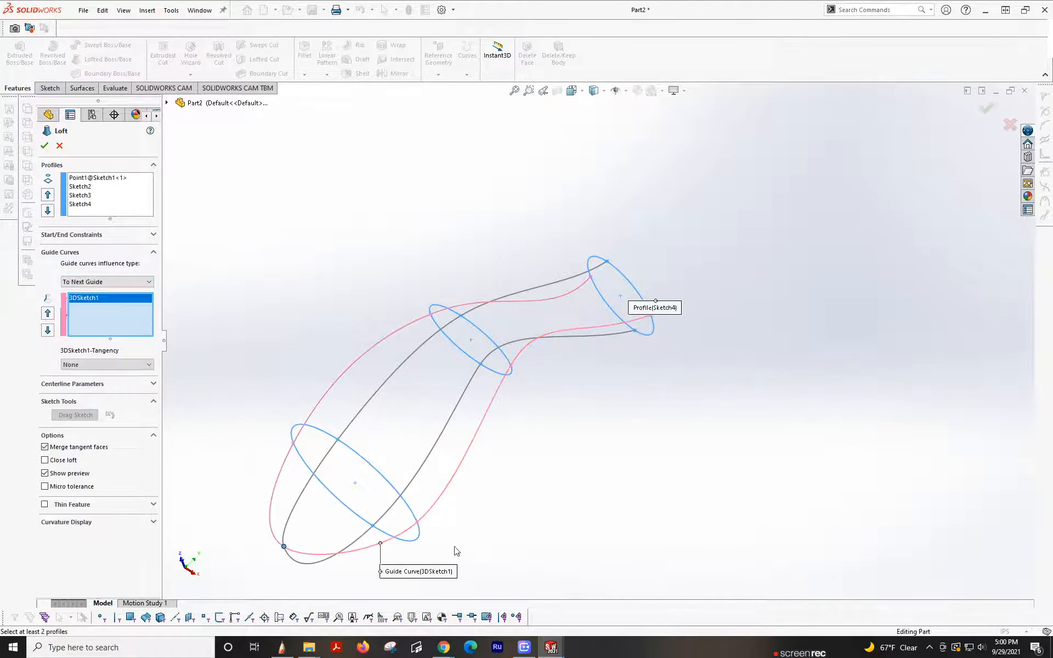
right_click(106, 307)
left_click(140, 311)
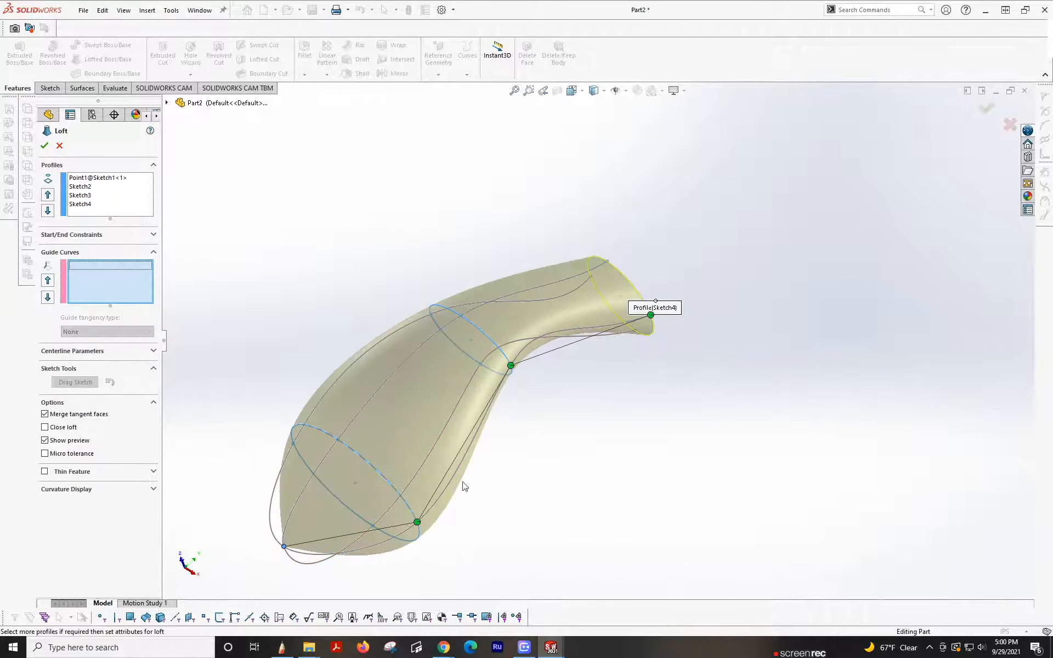
- Use the SelectionManager to add one 3D side spline and the upper Right Plane spline as separate open-group guide curves
right_click(536, 436)
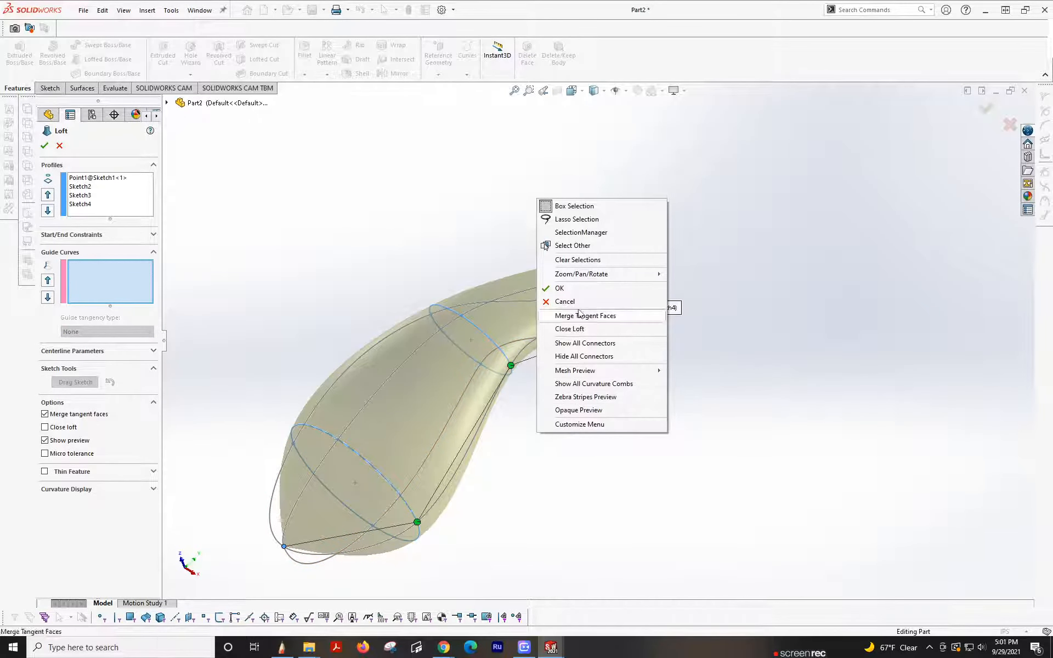
left_click(570, 232)
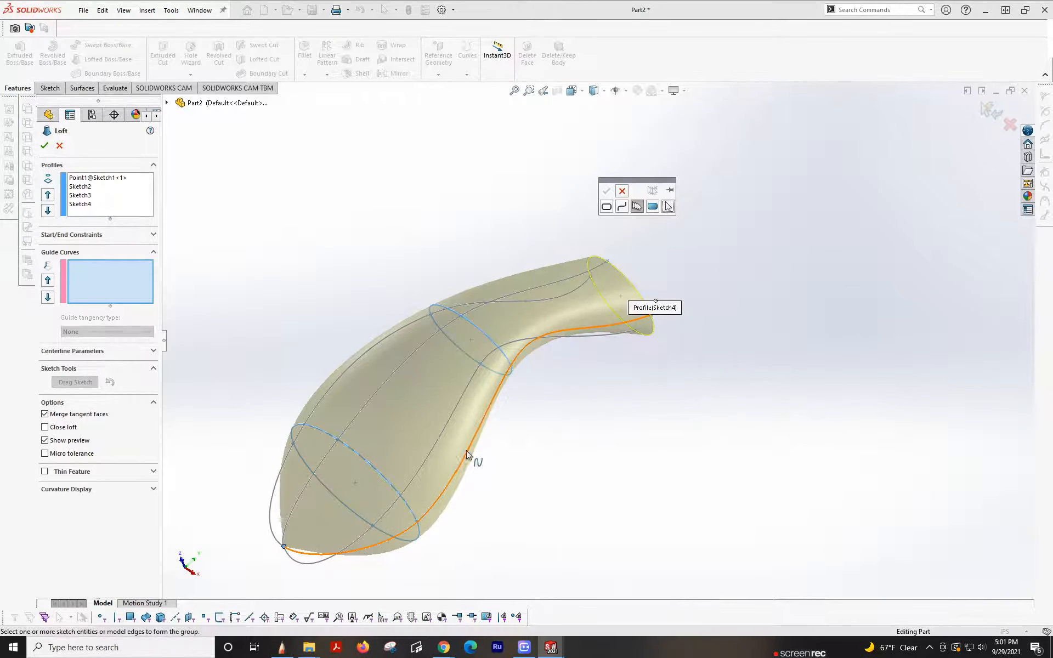
left_click(467, 454)
left_click(606, 190)
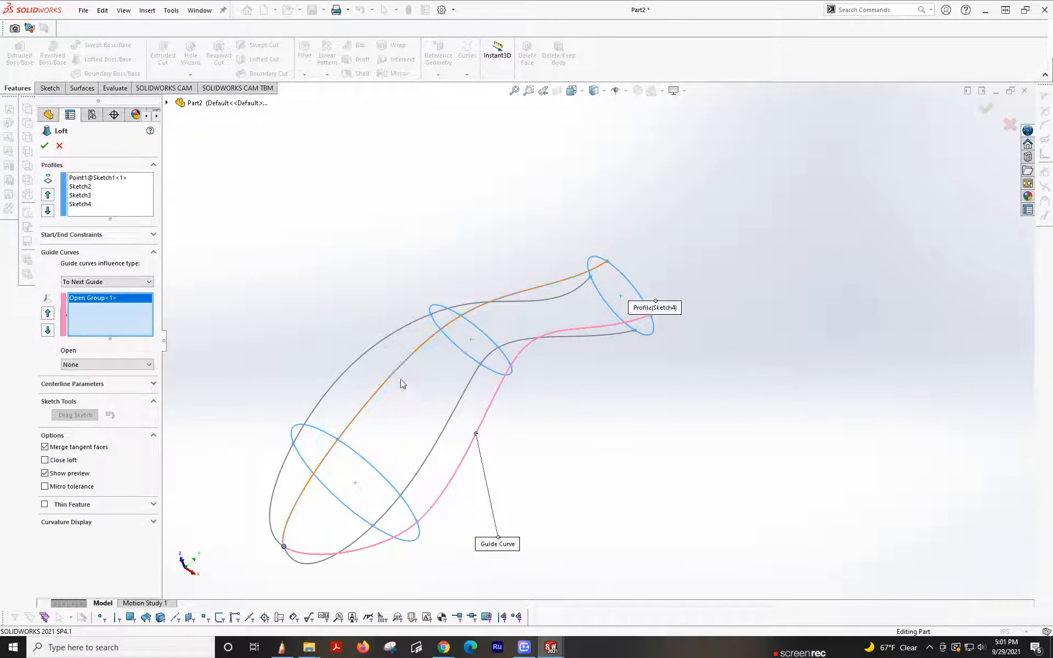
right_click(402, 383)
left_click(420, 425)
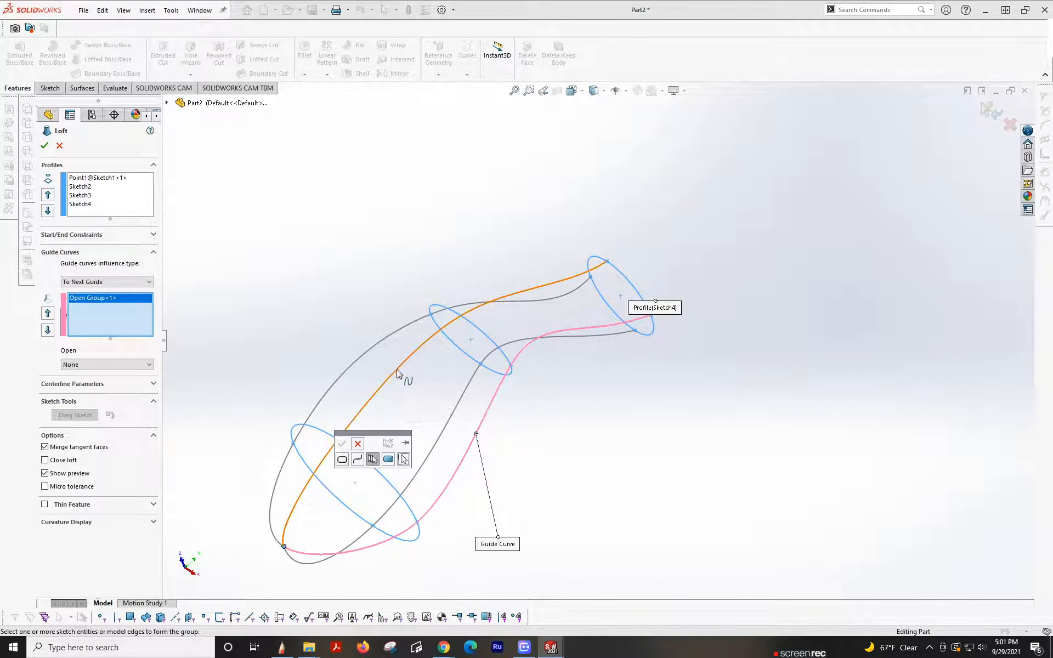
left_click(398, 375)
left_click(343, 445)
- Add the opposite 3D side spline and the lower Right Plane spline as separate open-group guide curves, and complete the loft
right_click(342, 323)
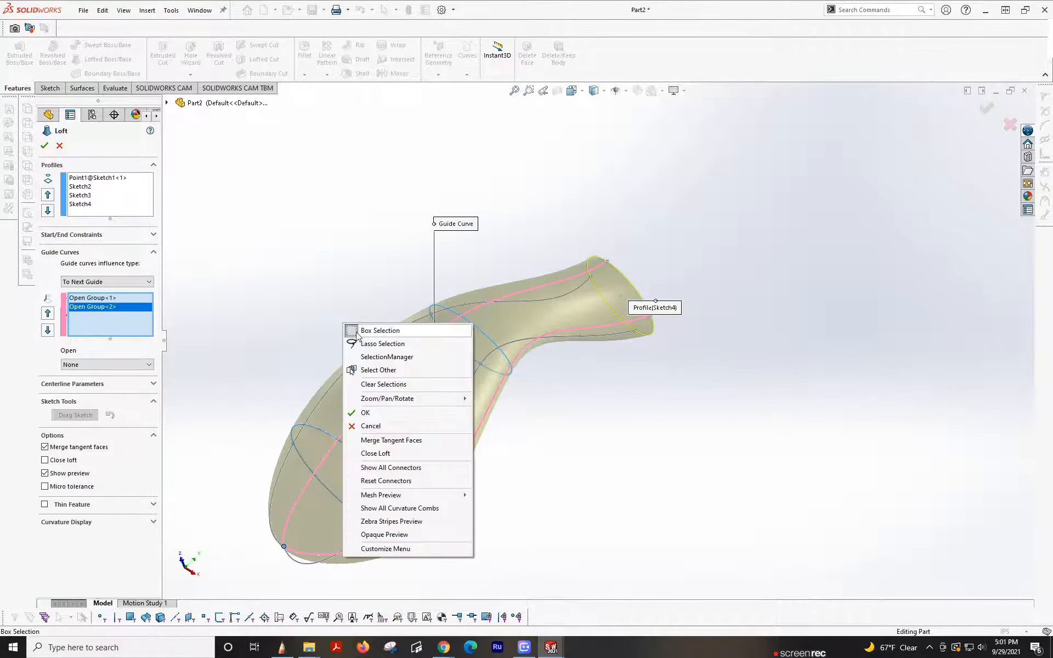
left_click(354, 358)
left_click(347, 371)
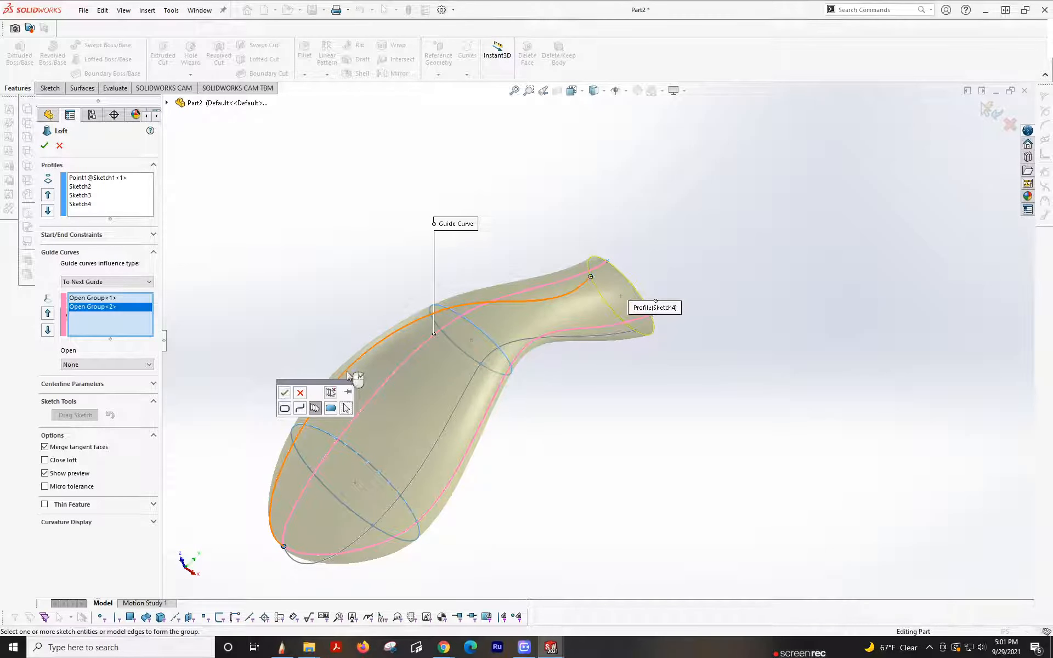
left_click(284, 394)
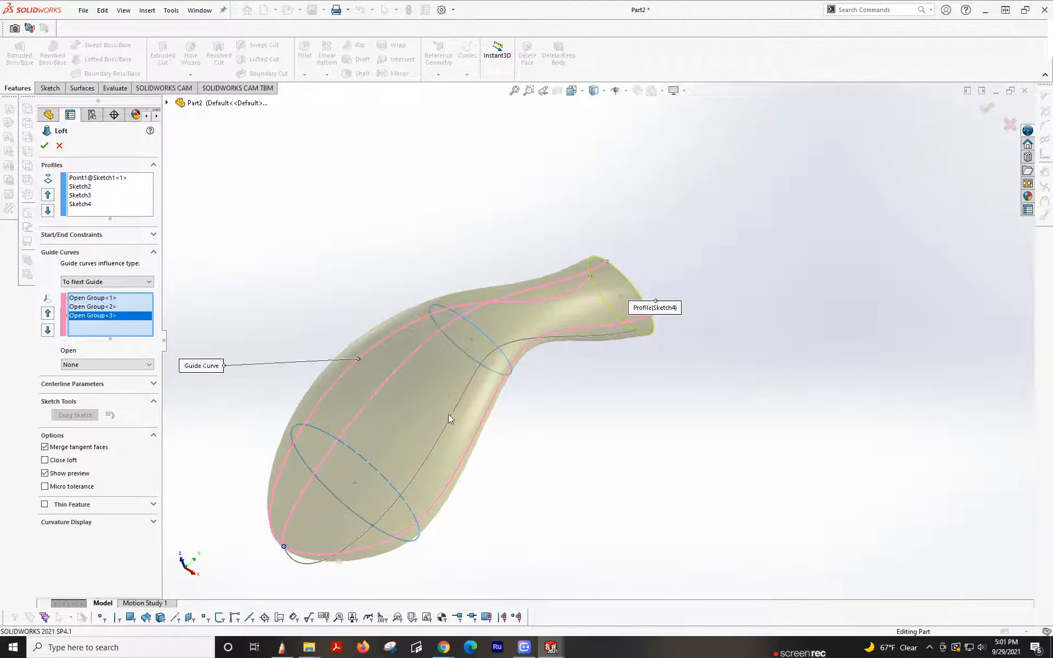
right_click(550, 446)
left_click(593, 244)
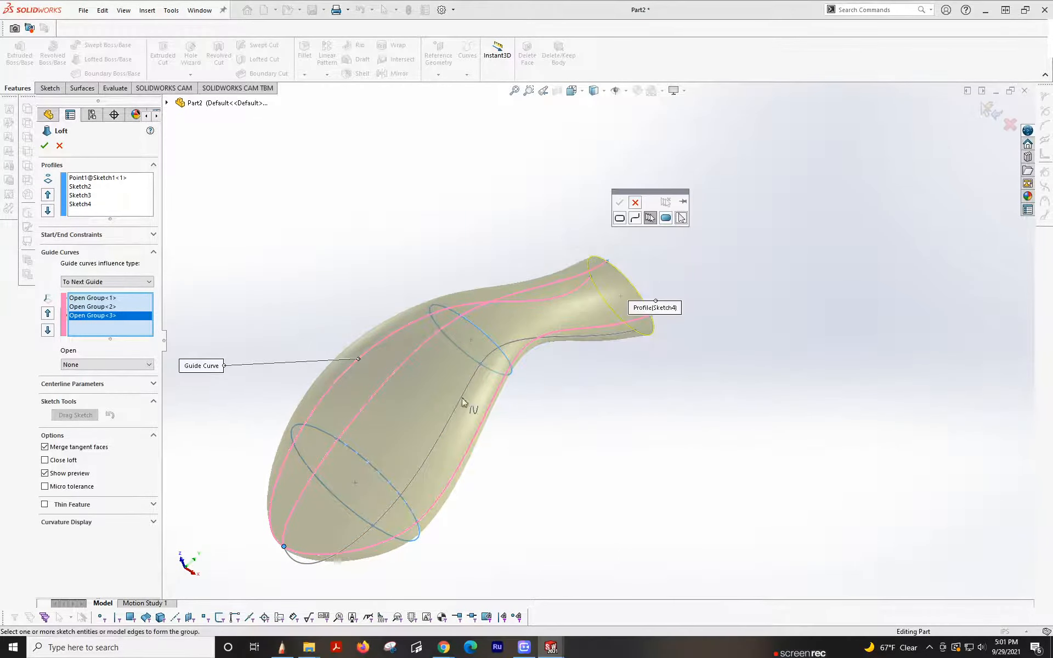
left_click(459, 401)
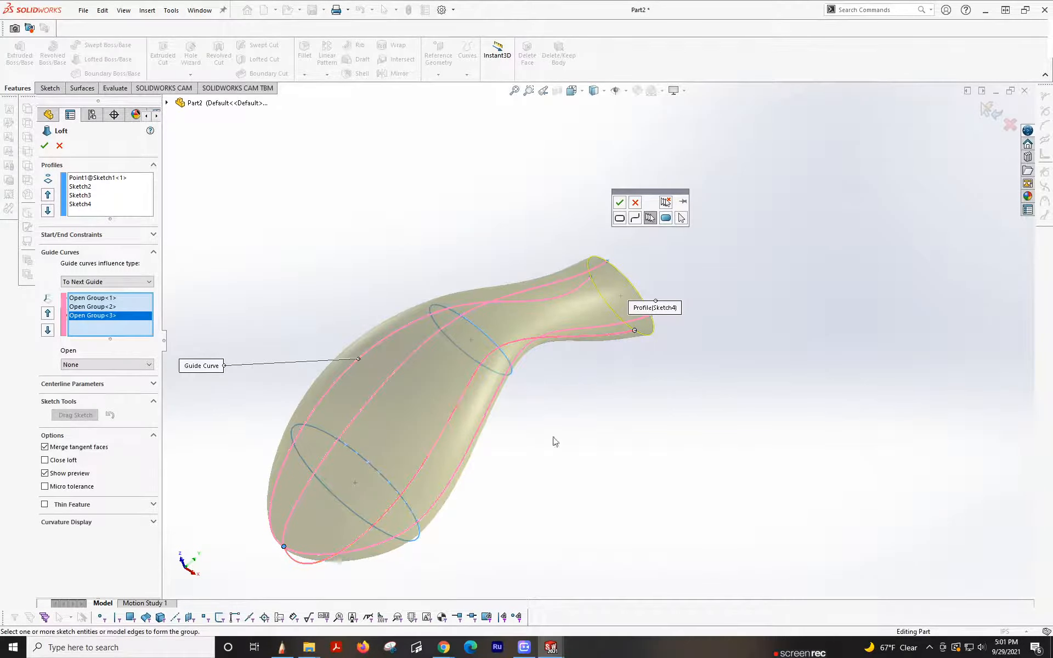
left_click(618, 204)
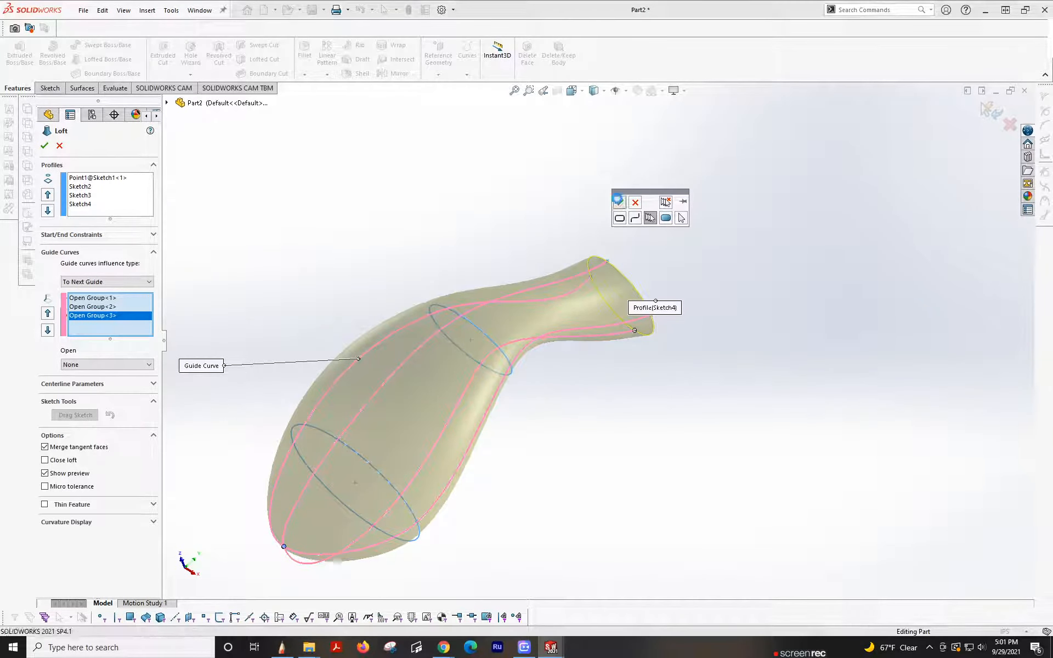
left_click(45, 145)
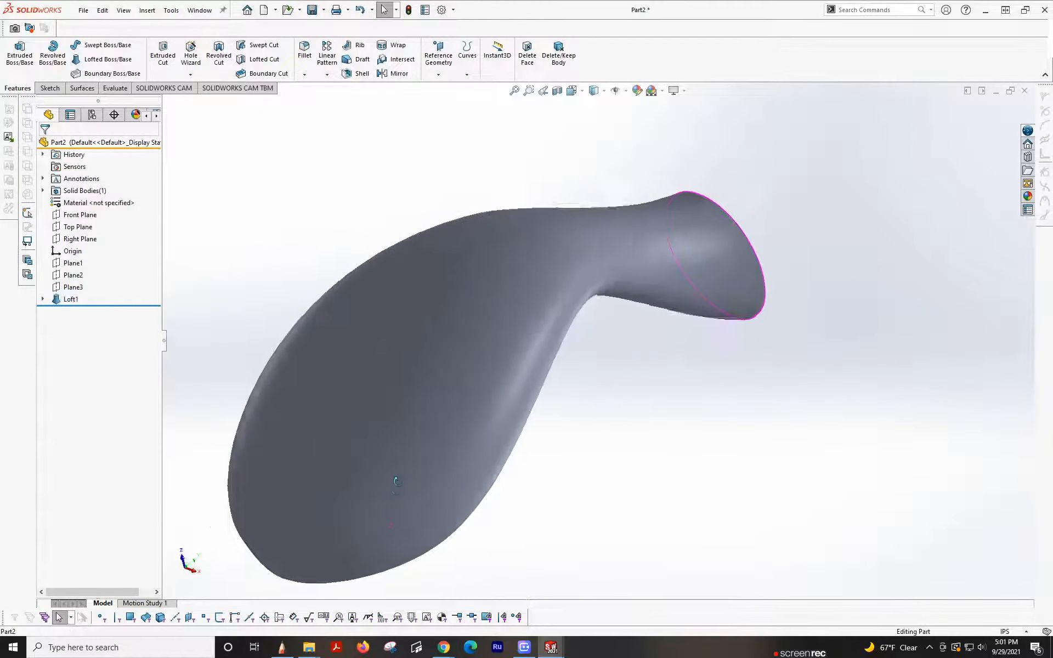
- Inspect the lofted body's surface and overall shape from several angles
middle_click_drag(396, 481, 446, 508)
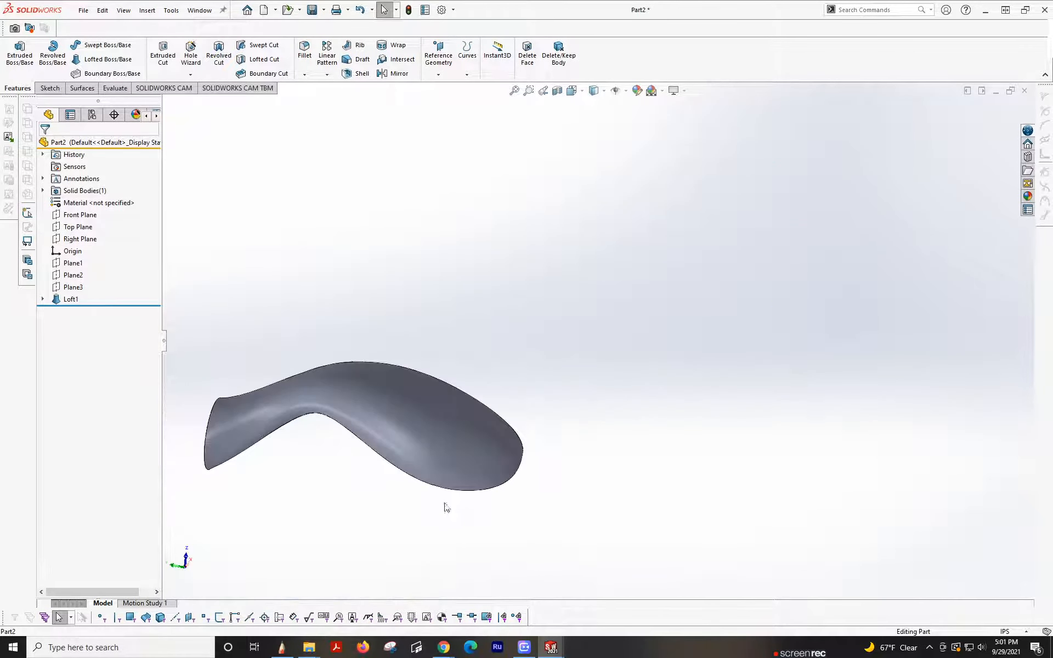
scroll(478, 472, "down", 3)
middle_click_drag(477, 472, 305, 344)
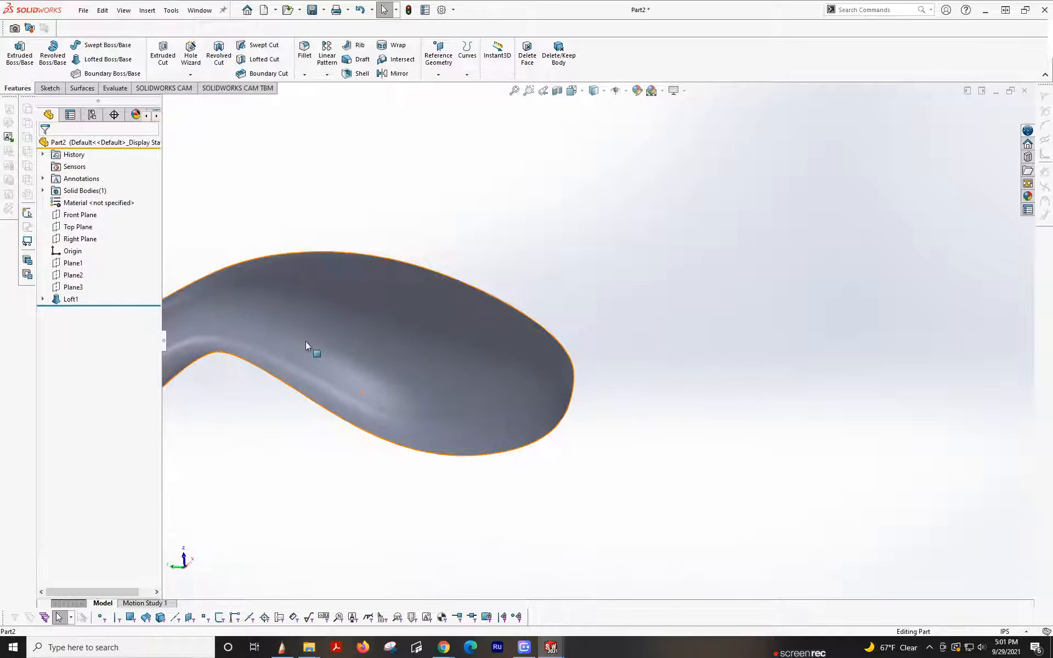
left_click(315, 383)
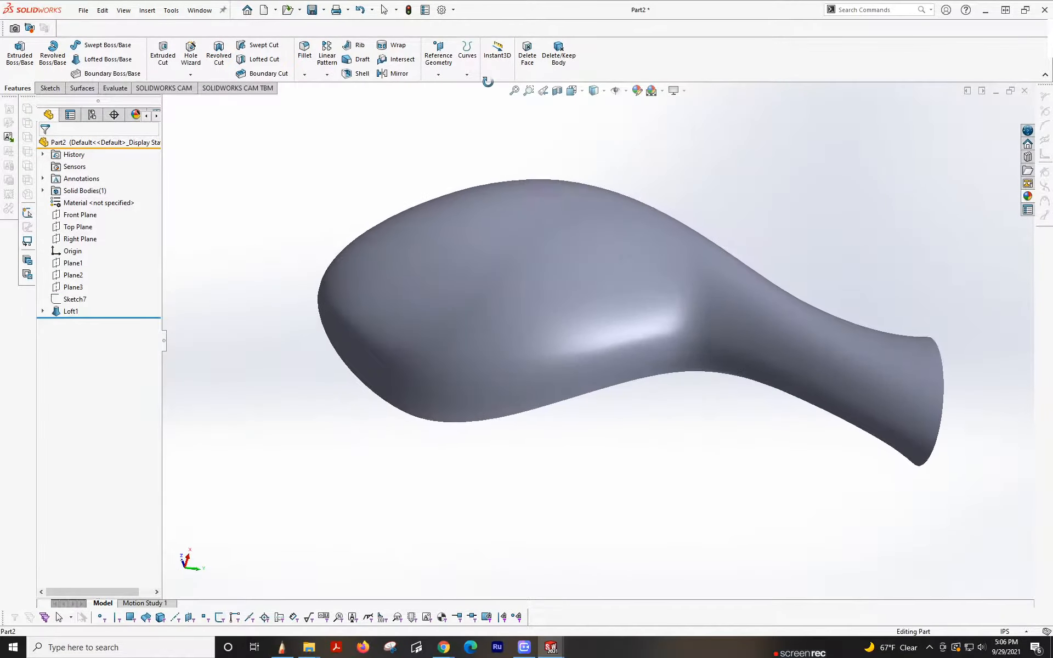
middle_click_drag(488, 81, 501, 299)
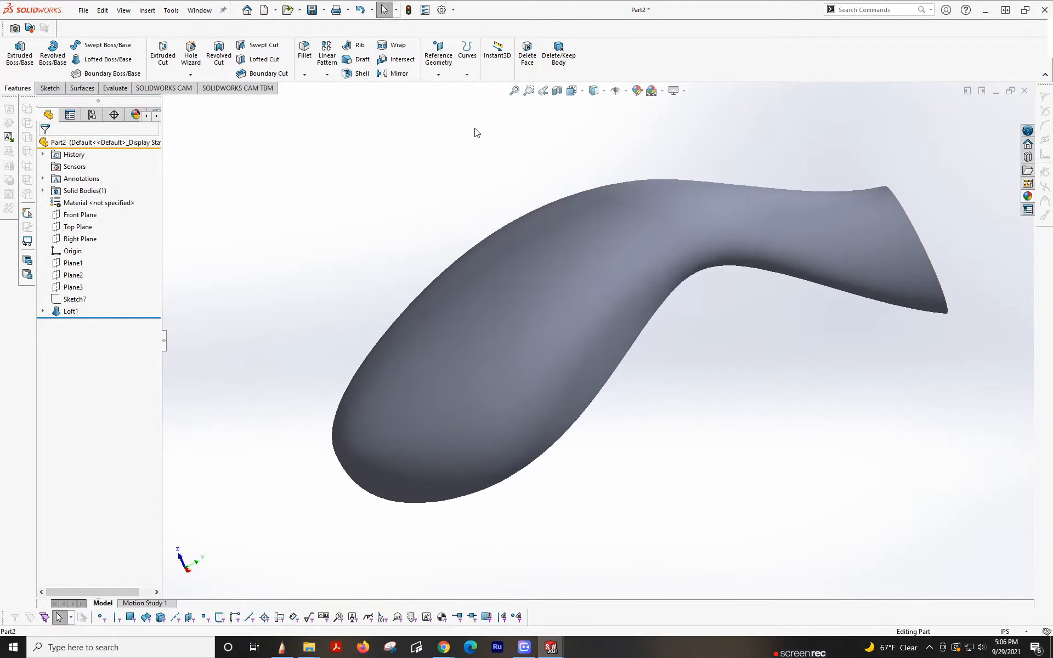